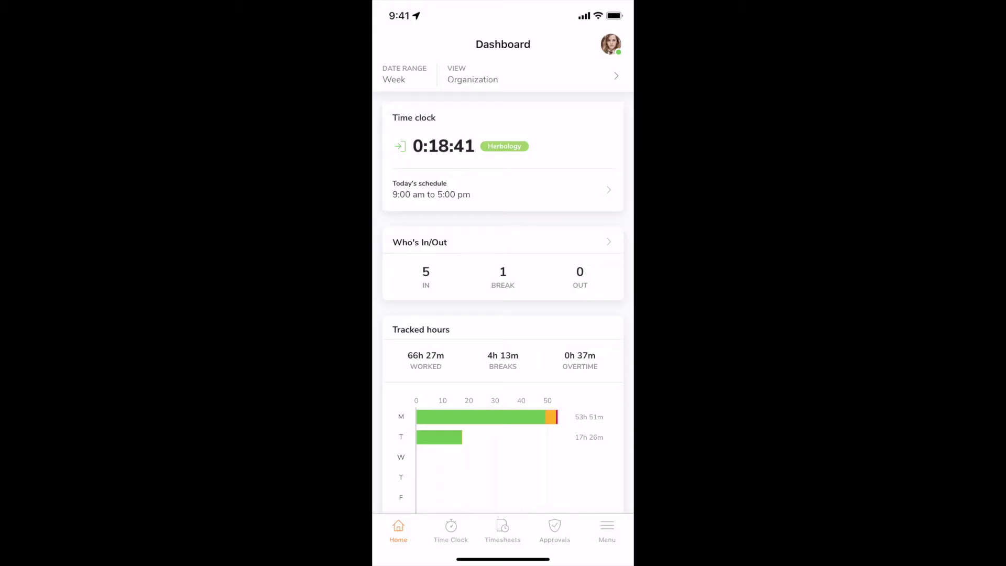
# Put the mobile app in kiosk mode and start a clock-in at Platform 9 3/4 with an activity
pyautogui.click(607, 532)
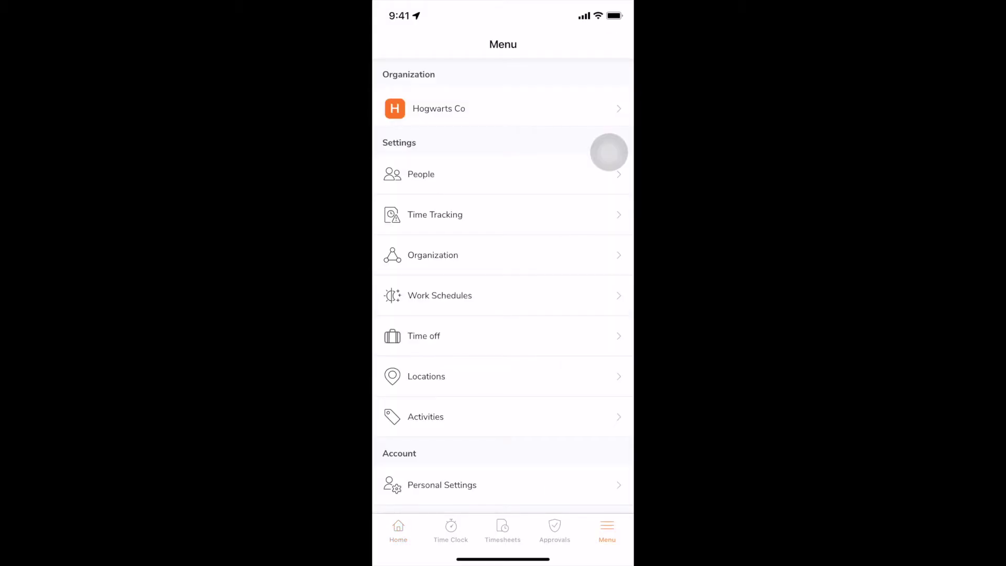
pyautogui.scroll(-5, 609, 152)
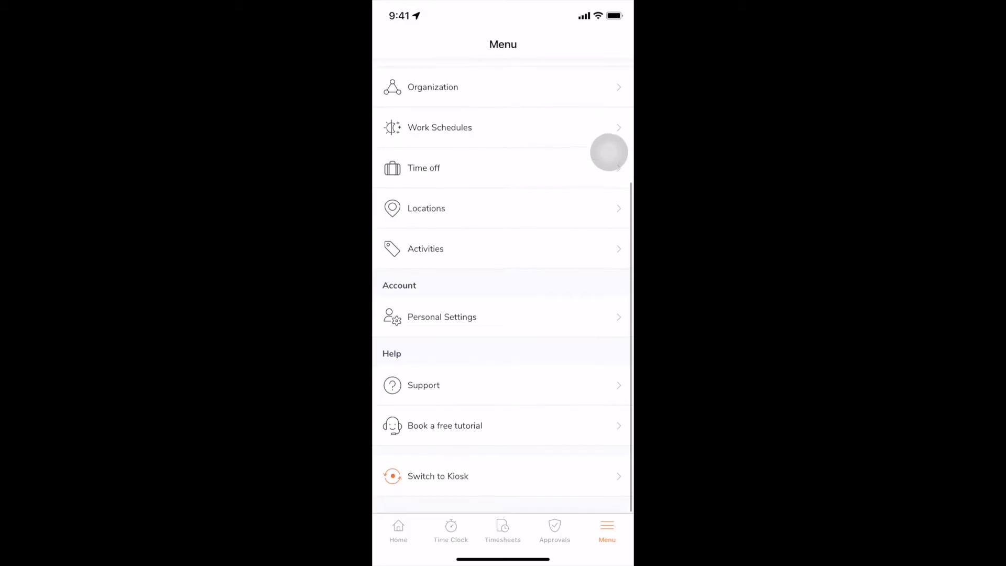
pyautogui.click(503, 475)
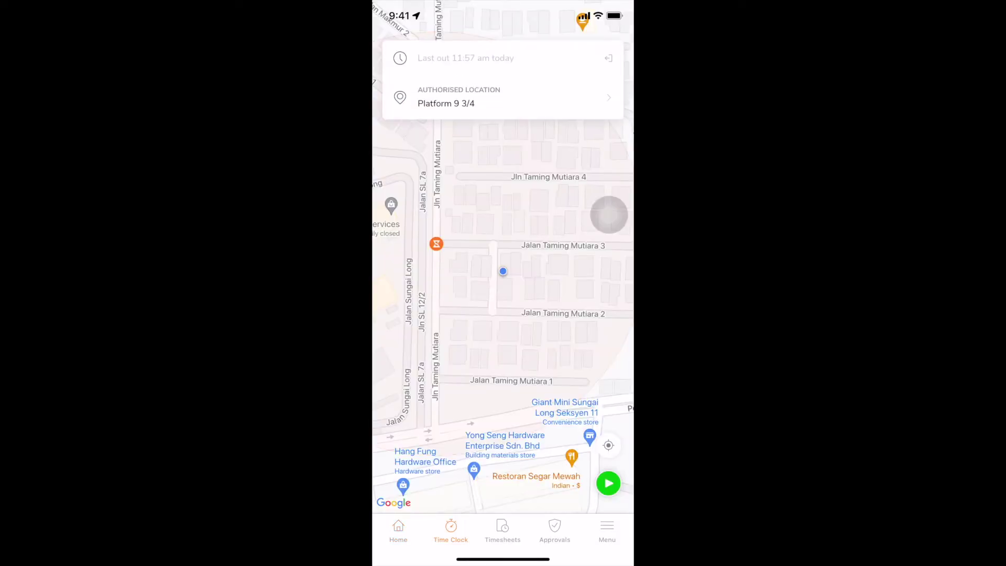
pyautogui.click(609, 483)
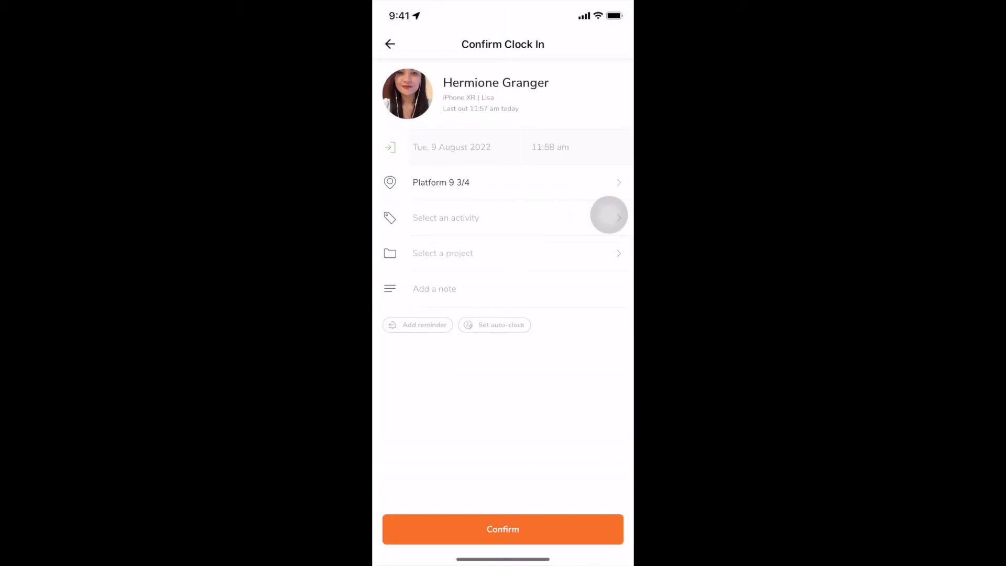
pyautogui.click(608, 216)
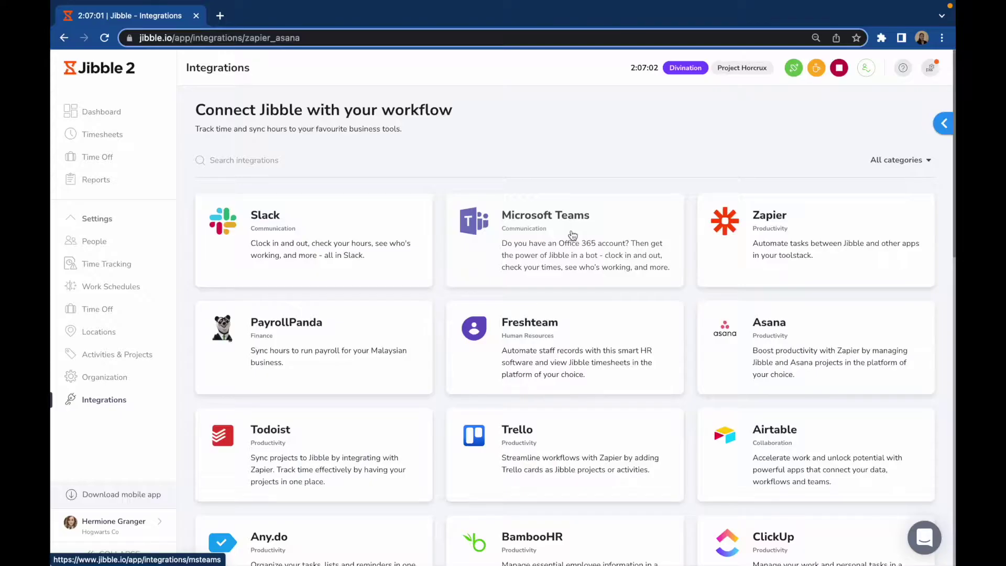
# Preview the Microsoft Teams and Slack integration details on the web
pyautogui.click(571, 230)
pyautogui.click(934, 74)
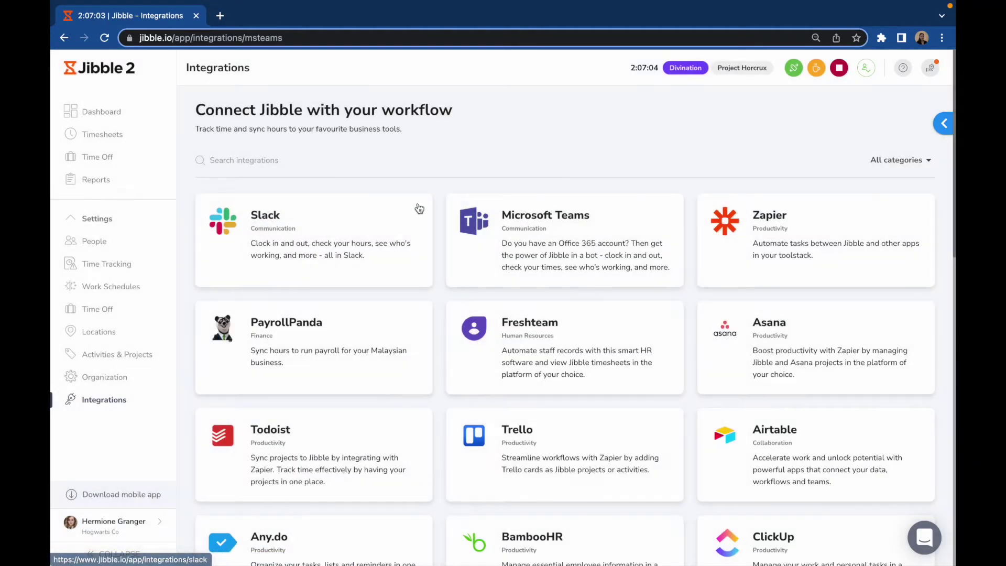
pyautogui.click(391, 207)
pyautogui.click(934, 69)
pyautogui.write('in C-01 PRO-785')
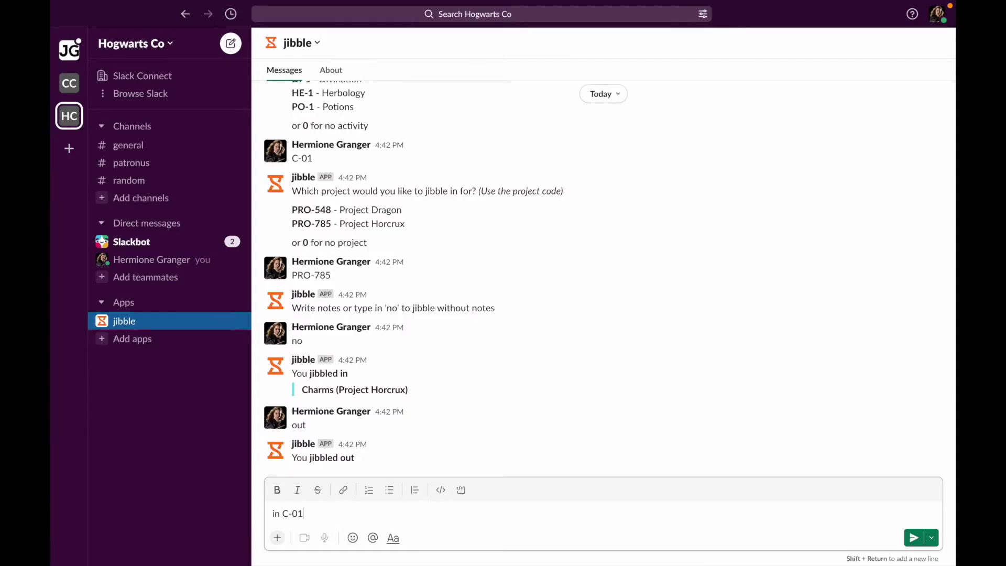
# Send jibble 'in C-01 PRO-785' for Charms on Project Horcrux, then 'help'
pyautogui.press('Return')
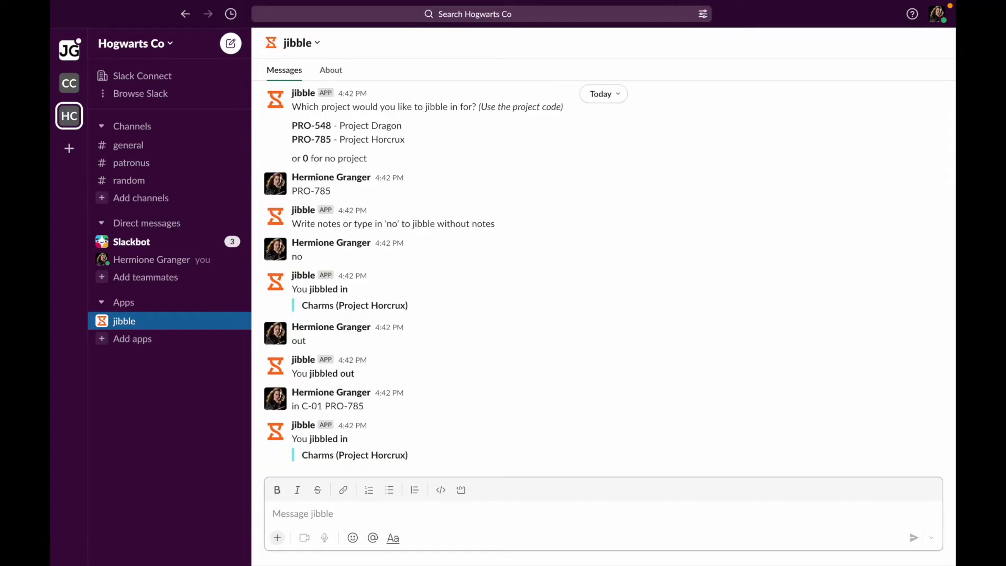
pyautogui.write('help')
pyautogui.press('Return')
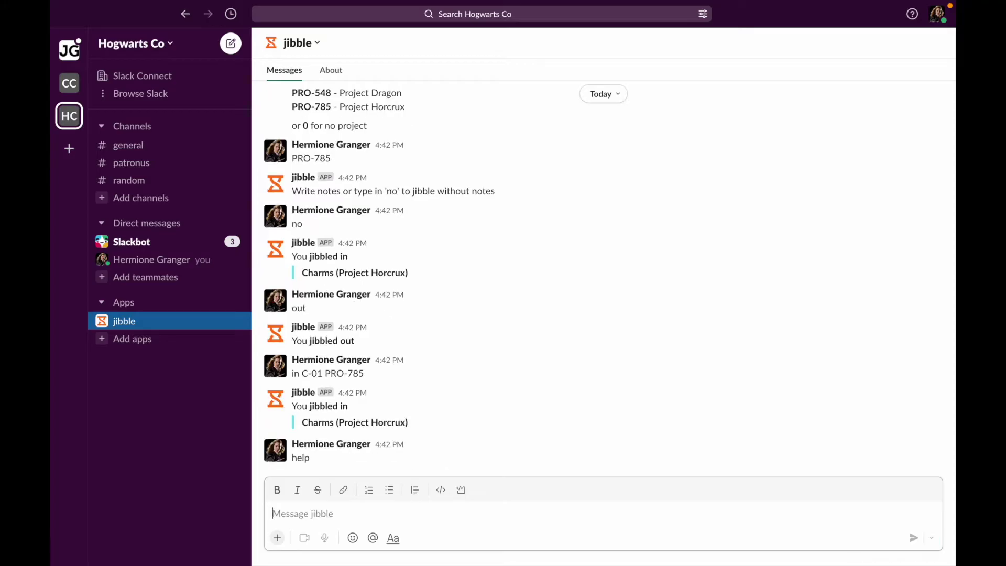
pyautogui.scroll(4, 448, 414)
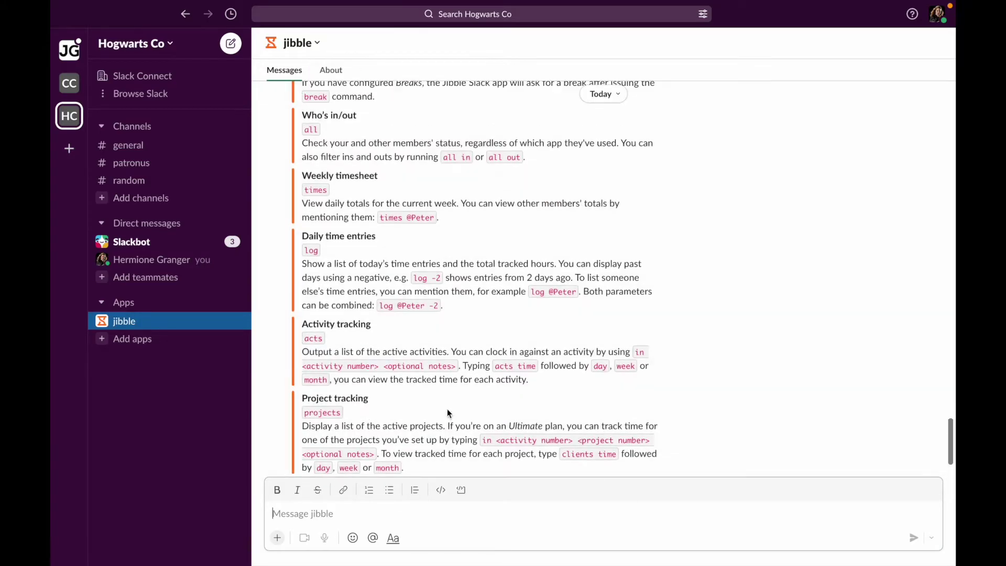
pyautogui.scroll(4, 449, 413)
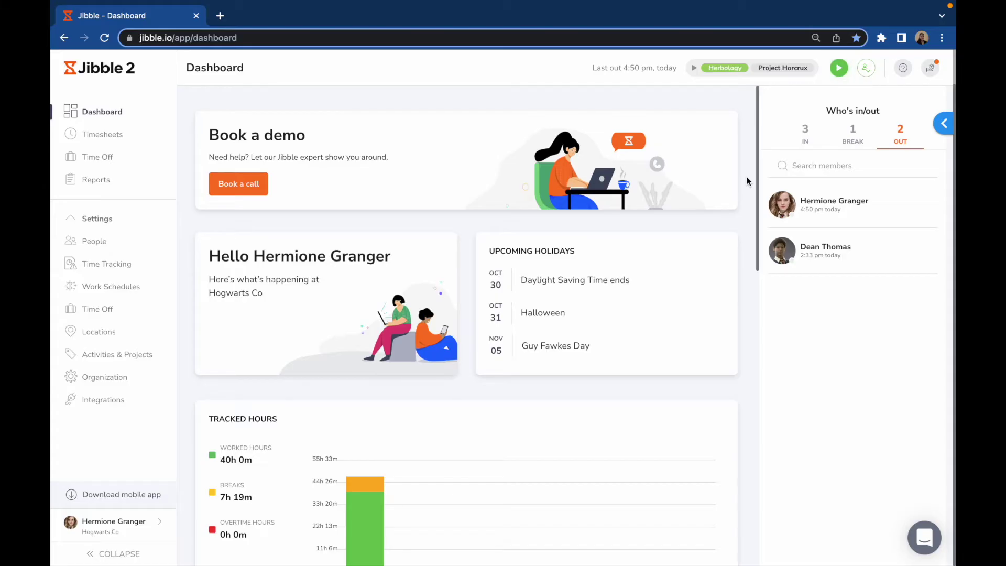
pyautogui.scroll(-1, 747, 177)
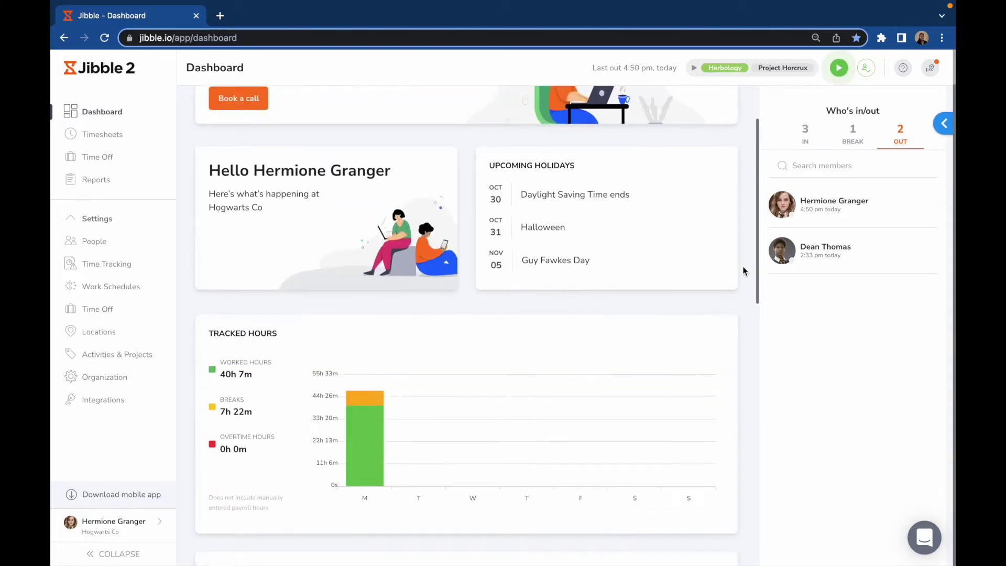
pyautogui.scroll(-2, 745, 271)
pyautogui.scroll(-2, 744, 270)
pyautogui.scroll(-2, 745, 270)
pyautogui.scroll(-2, 745, 271)
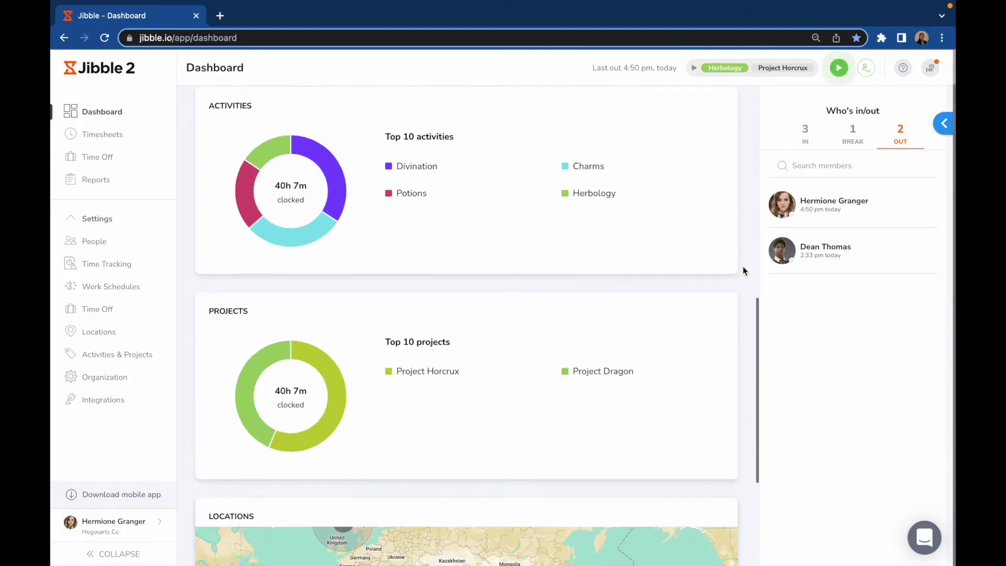
pyautogui.scroll(-3, 744, 270)
pyautogui.scroll(-2, 745, 271)
pyautogui.scroll(-1, 744, 271)
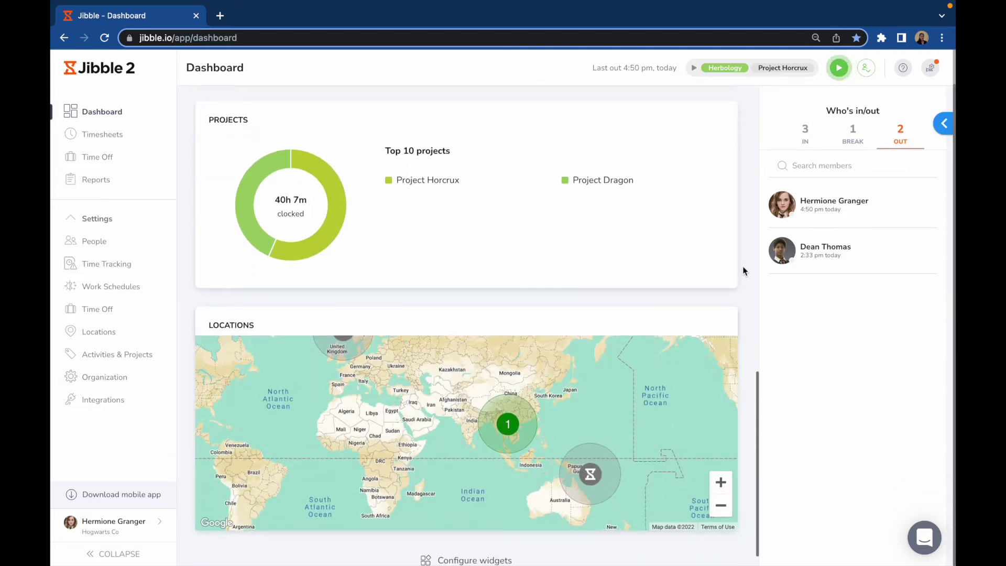
# Start a dashboard clock-in with activity Divination and project Project Horcrux, and save it
pyautogui.click(840, 68)
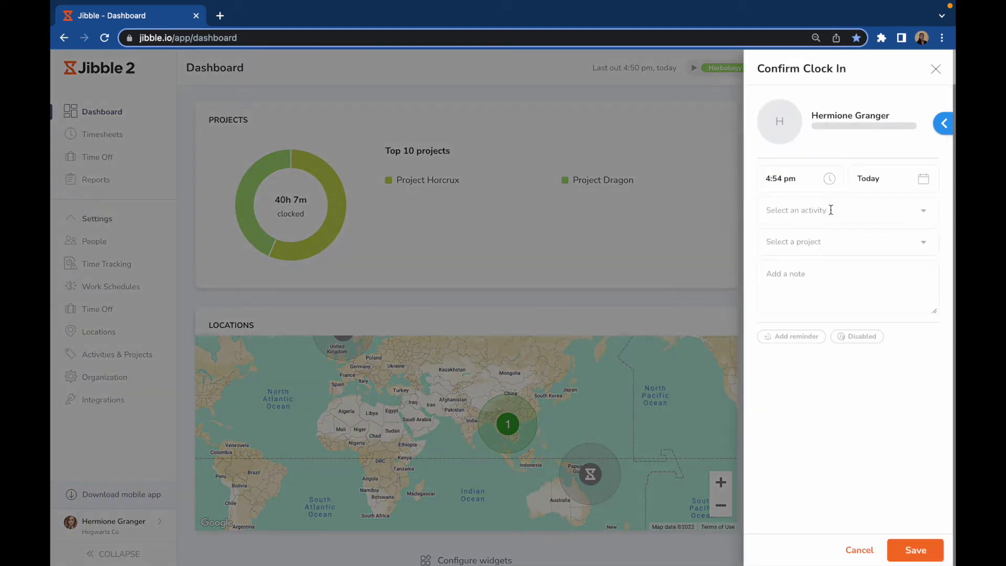
pyautogui.click(831, 210)
pyautogui.click(832, 253)
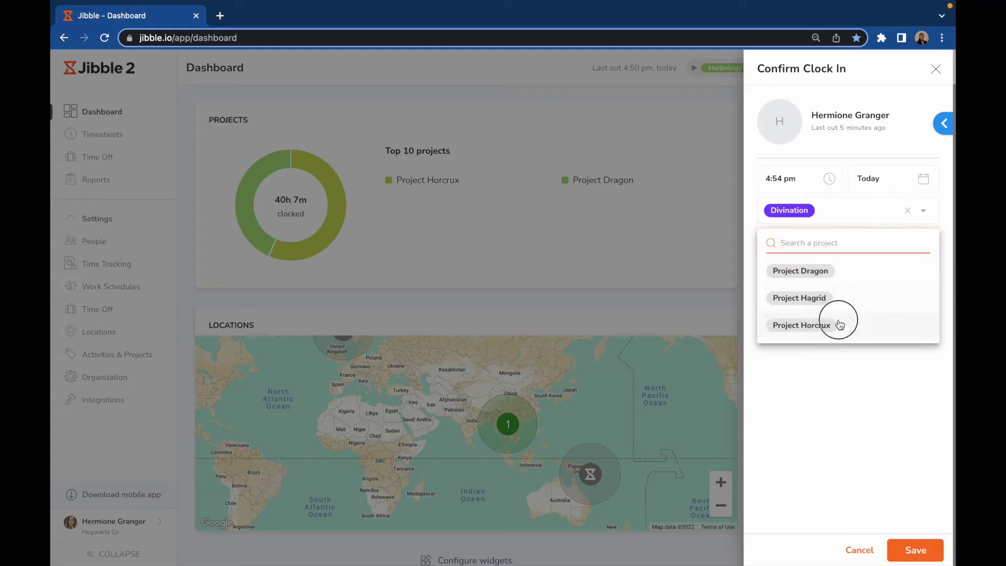
pyautogui.click(841, 325)
pyautogui.click(915, 550)
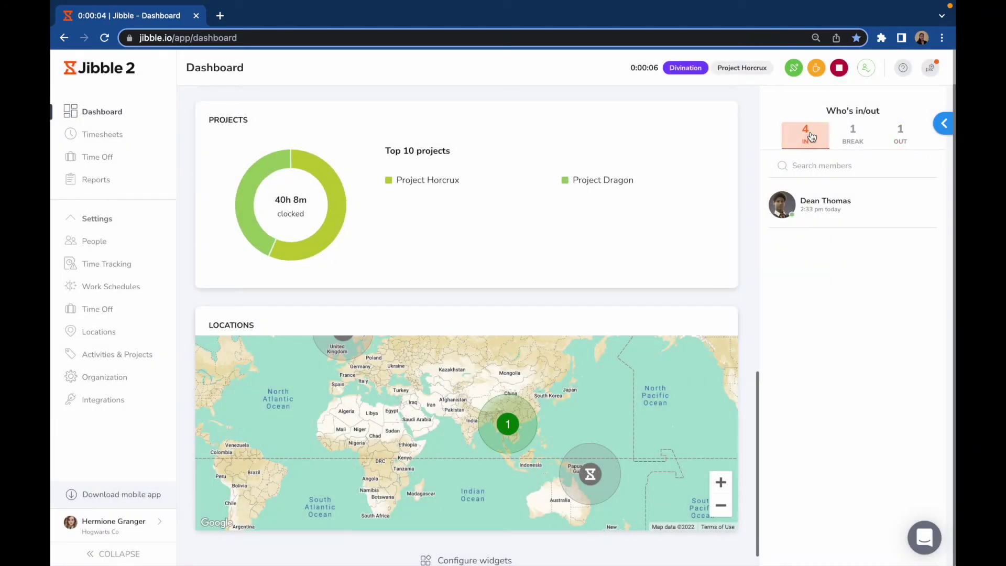
# Review the IN, BREAK and OUT member lists and pan the locations map
pyautogui.click(805, 134)
pyautogui.click(853, 134)
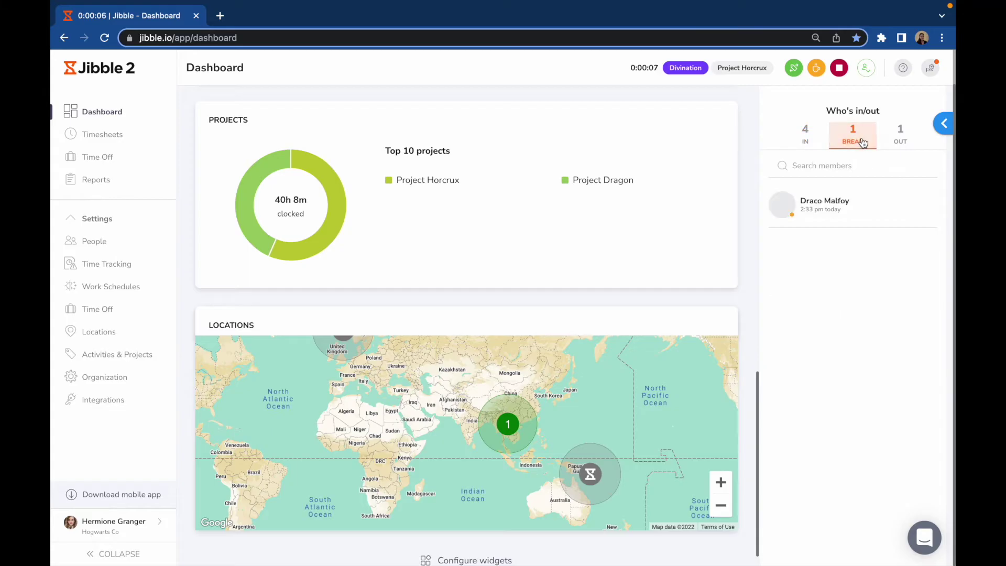
pyautogui.click(900, 135)
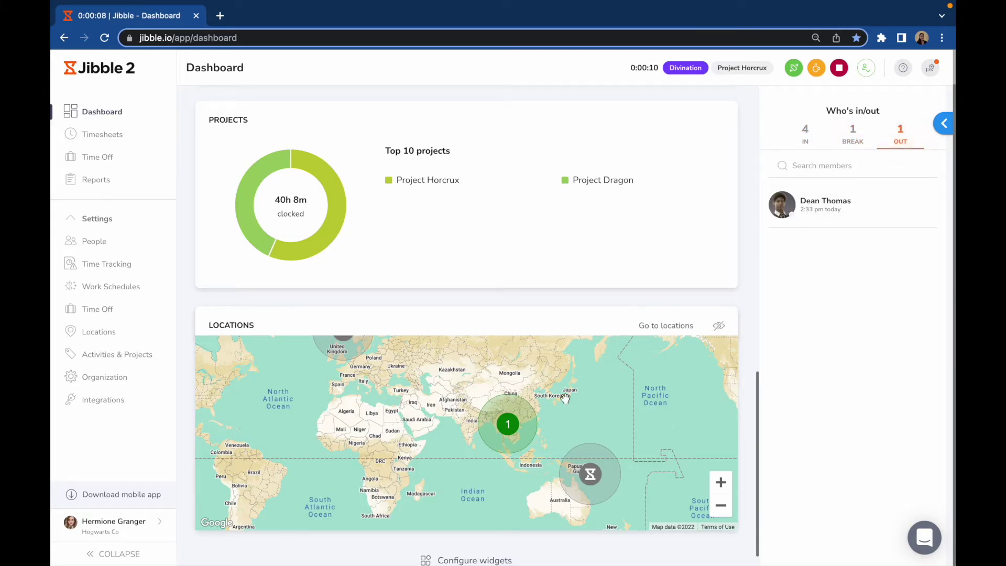
pyautogui.moveTo(565, 397)
pyautogui.mouseDown()
pyautogui.moveTo(586, 478)
pyautogui.moveTo(544, 386)
pyautogui.mouseUp()
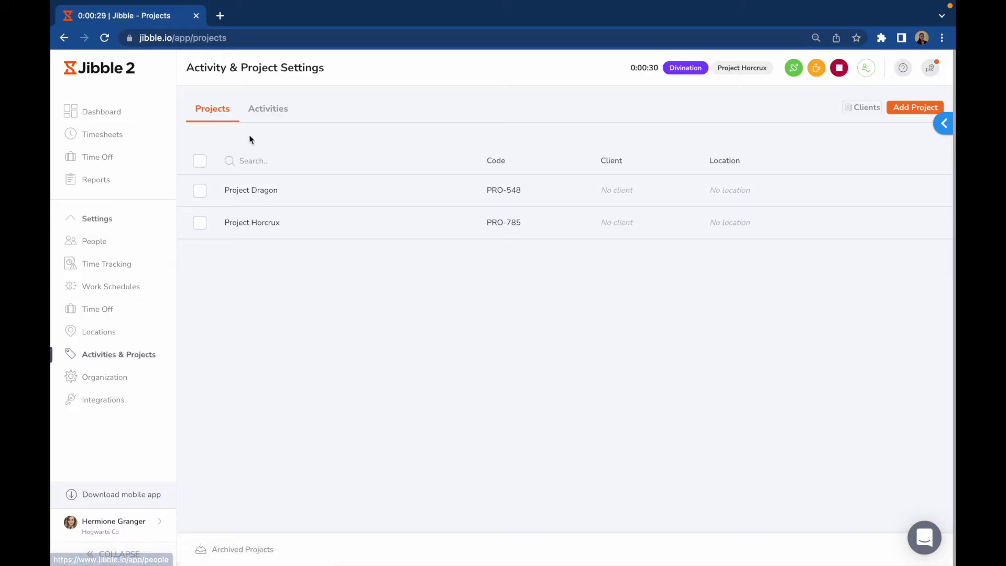
# Review the Charms, Divination, Herbology and Potions activities, then go to People settings
pyautogui.click(268, 109)
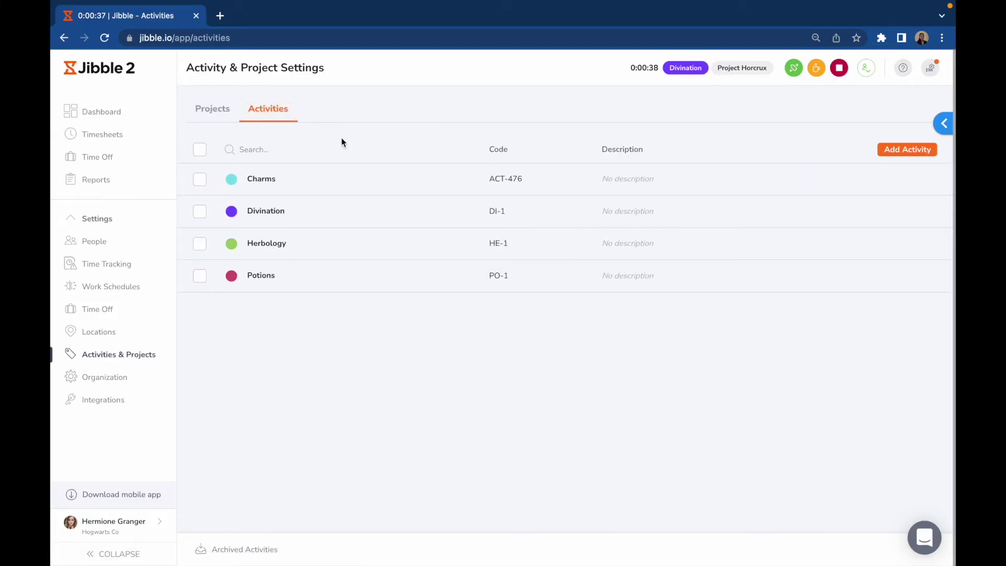
pyautogui.click(144, 241)
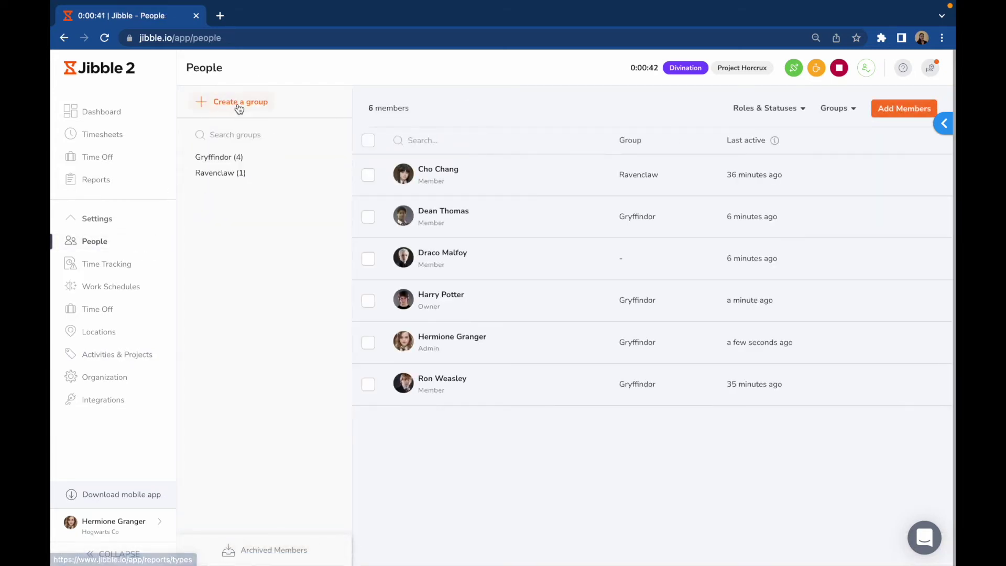
# Create the Slytherin group with Draco Malfoy as its member
pyautogui.click(240, 102)
pyautogui.click(553, 128)
pyautogui.write('Slytherin')
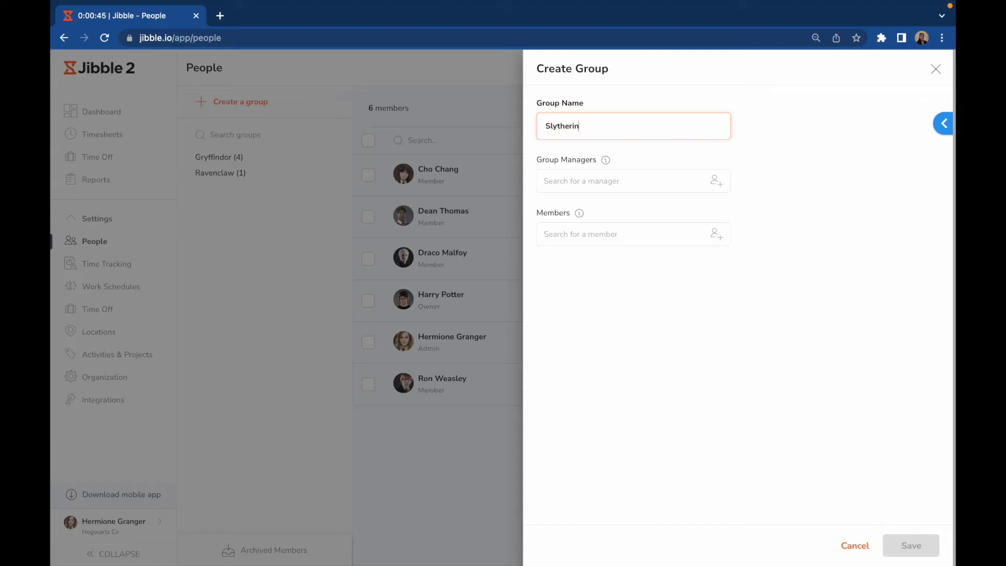
pyautogui.click(613, 234)
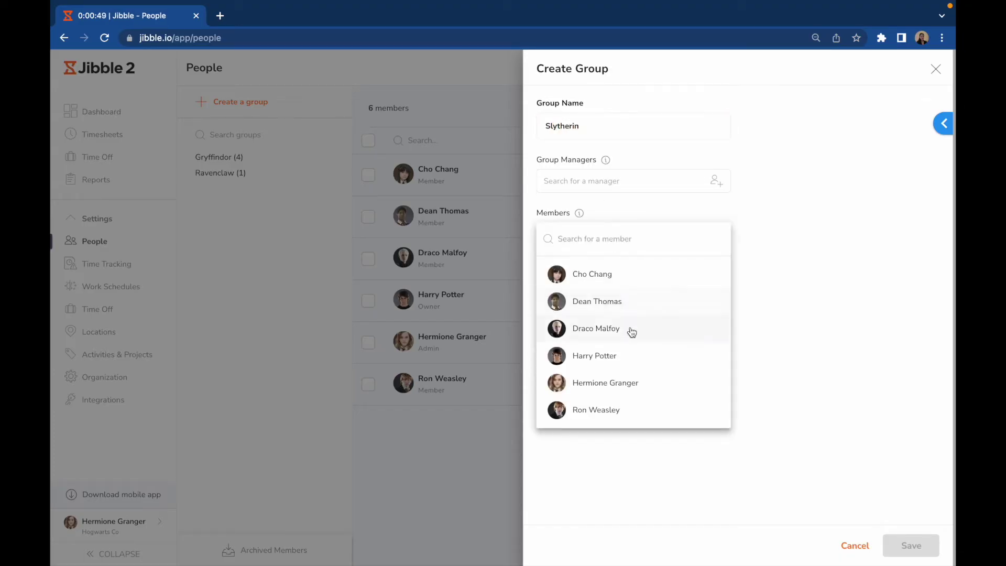
pyautogui.click(631, 330)
pyautogui.click(911, 546)
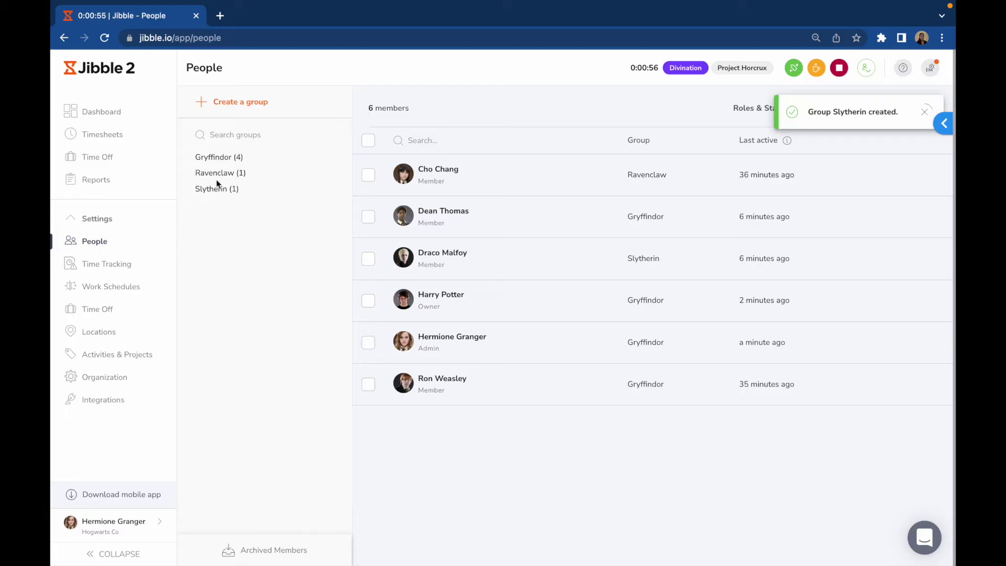
# Restrict the Slytherin group to the Divination and Herbology activities
pyautogui.click(214, 189)
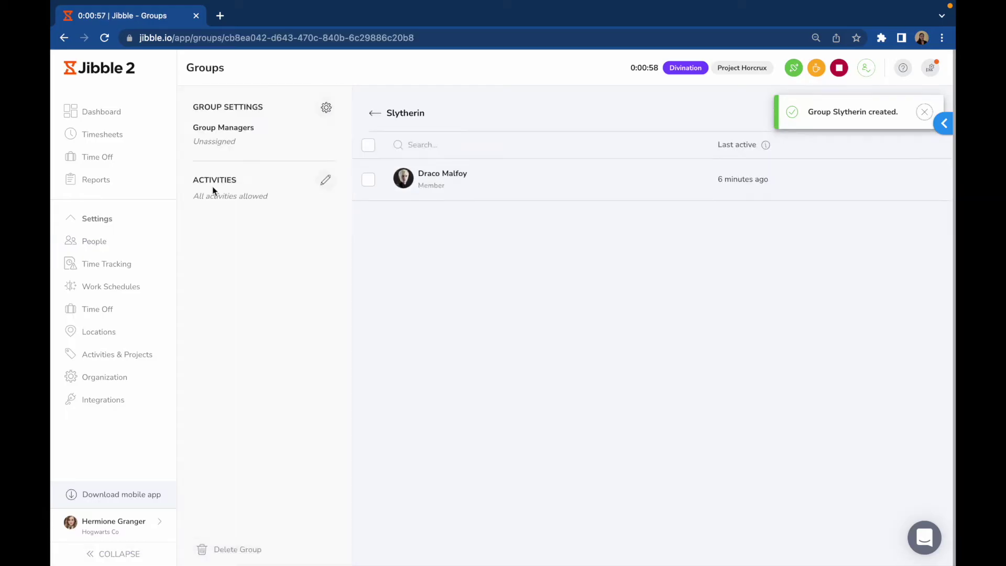
pyautogui.click(325, 181)
pyautogui.click(764, 207)
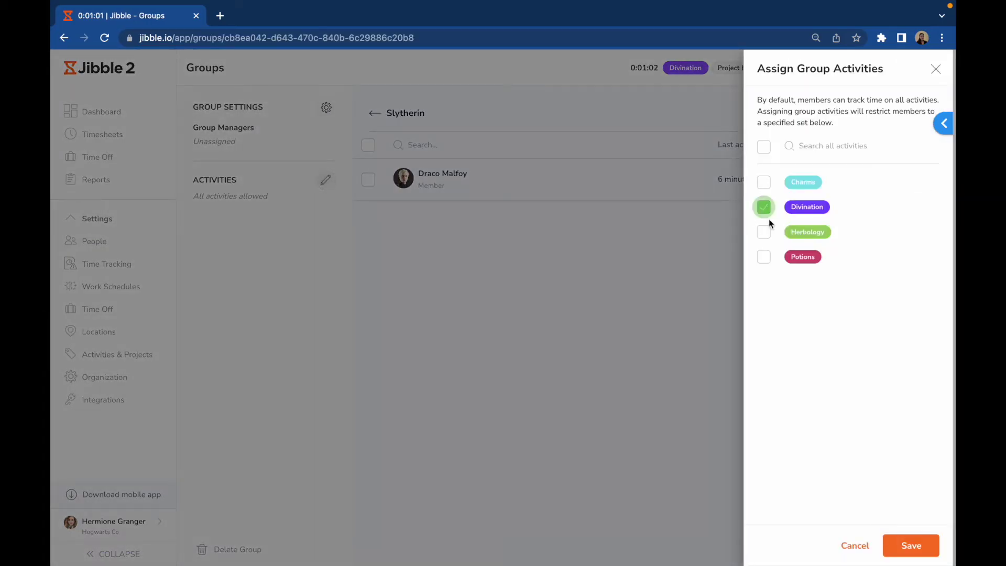
pyautogui.click(764, 232)
pyautogui.click(912, 546)
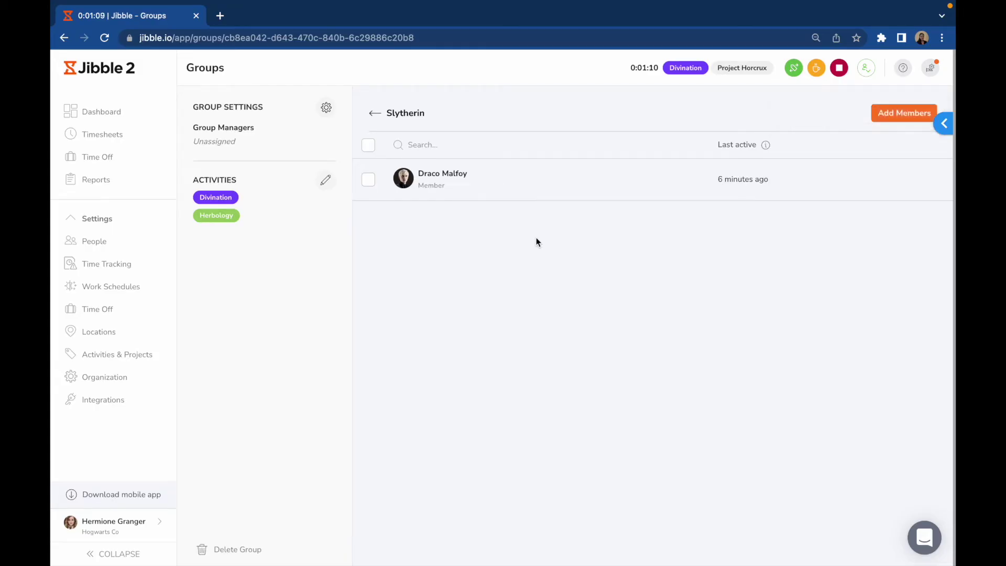
# Add Project Hagrid in Activities & Projects with the Gryffindor group as assignee
pyautogui.click(119, 354)
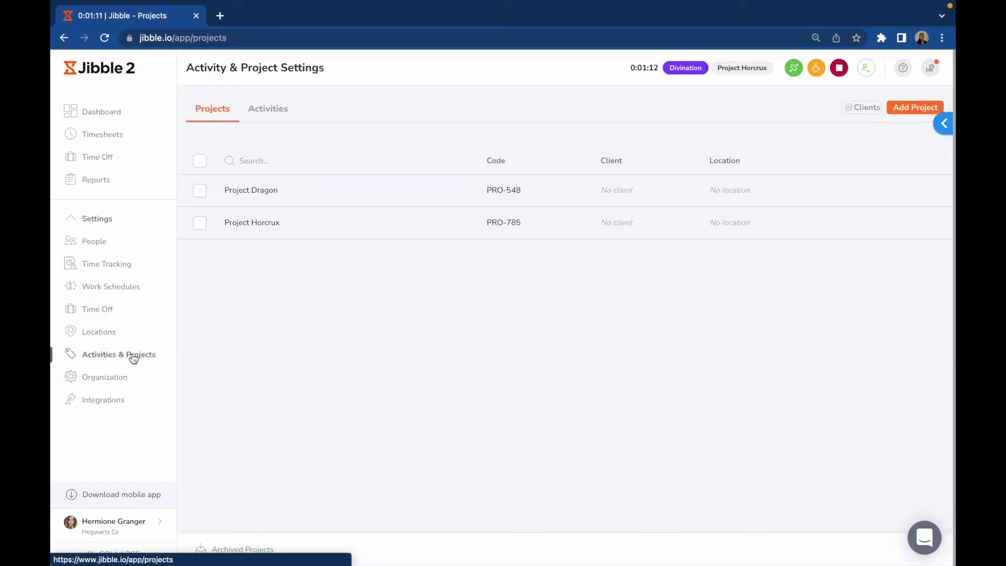
pyautogui.click(915, 107)
pyautogui.click(810, 126)
pyautogui.write('Pro')
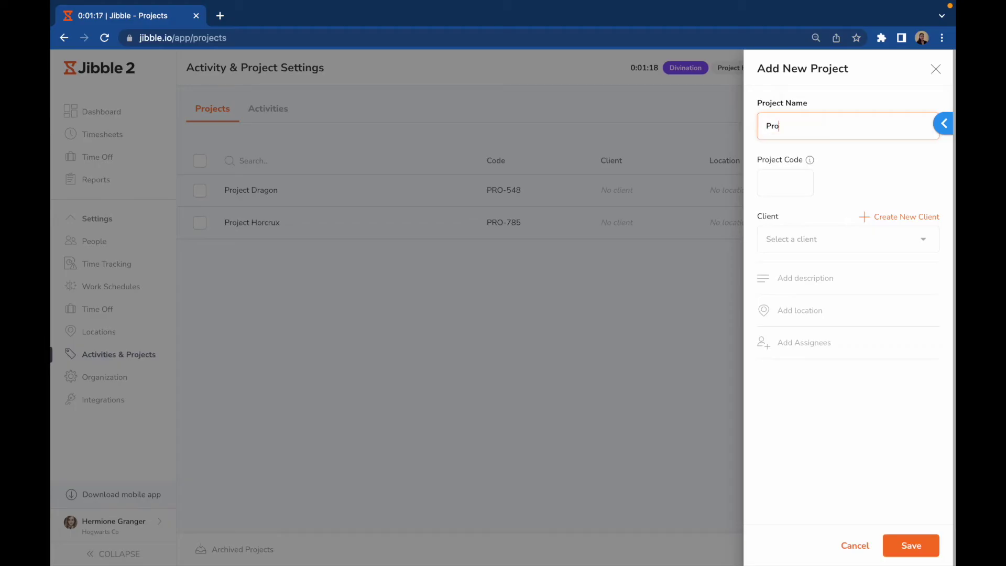
pyautogui.write('ject Hagrid')
pyautogui.click(822, 343)
pyautogui.click(820, 358)
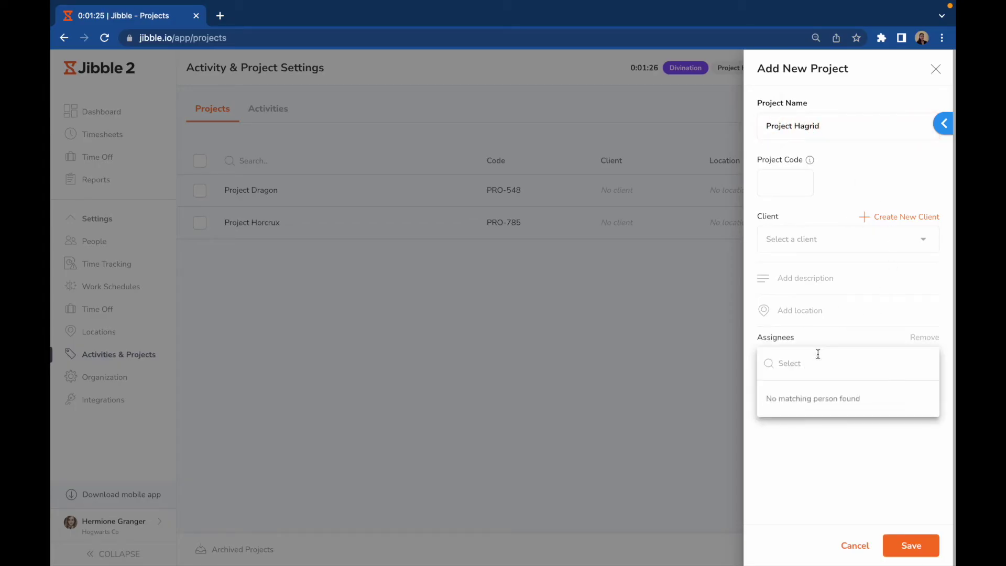
pyautogui.click(828, 168)
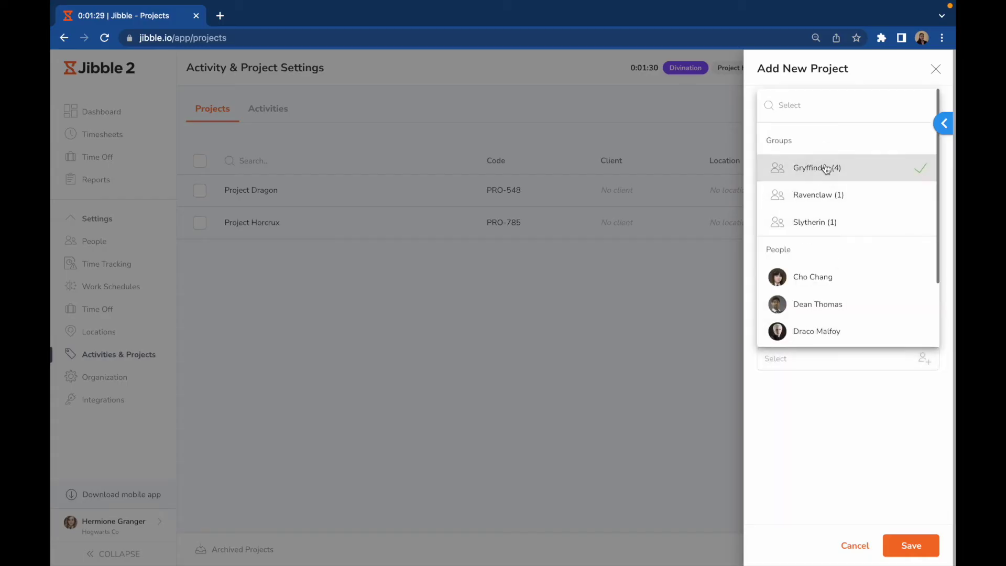
pyautogui.click(871, 387)
pyautogui.click(911, 546)
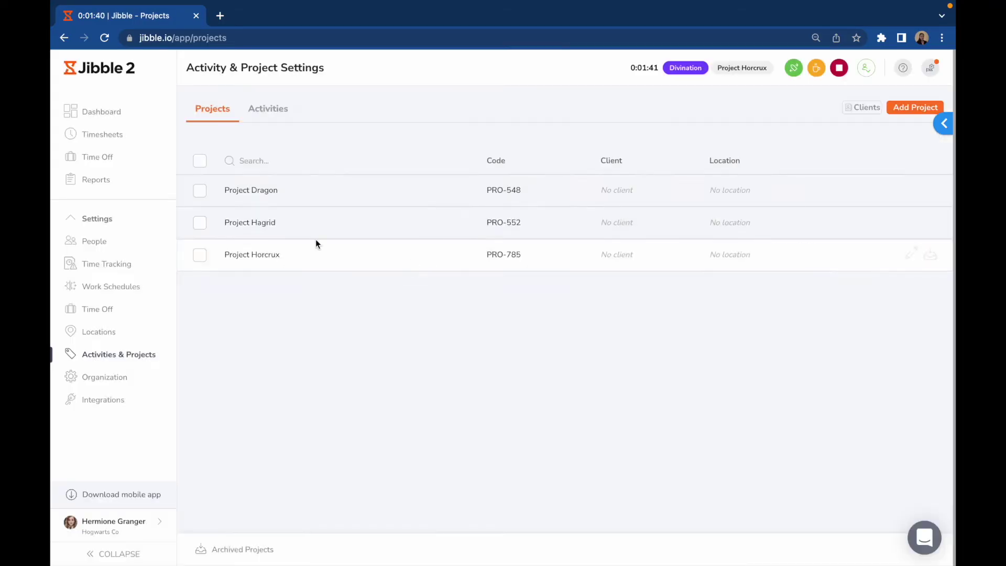
# Filter the weekly timesheets to people with 2-4 tracked hours
pyautogui.click(103, 134)
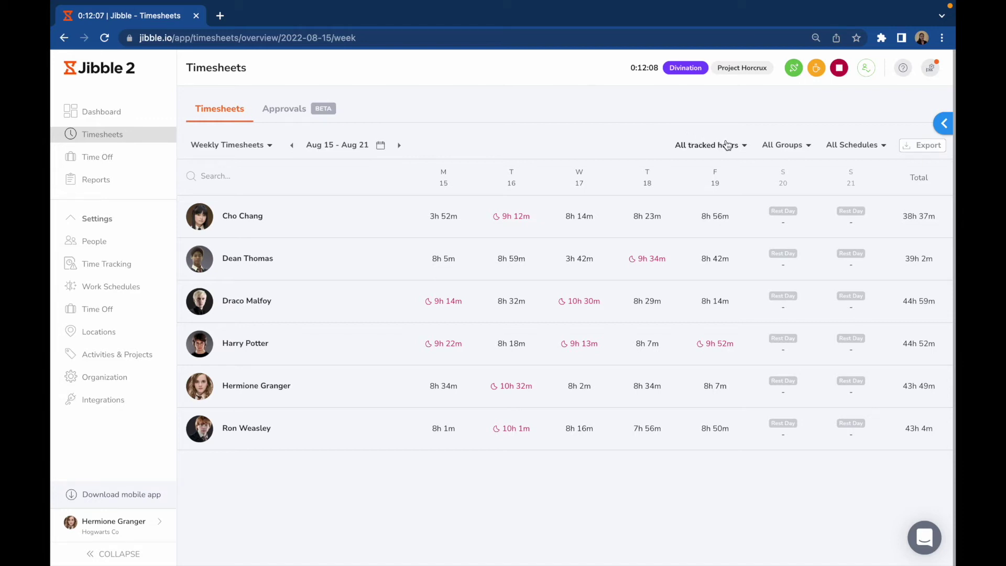
pyautogui.click(728, 147)
pyautogui.click(730, 228)
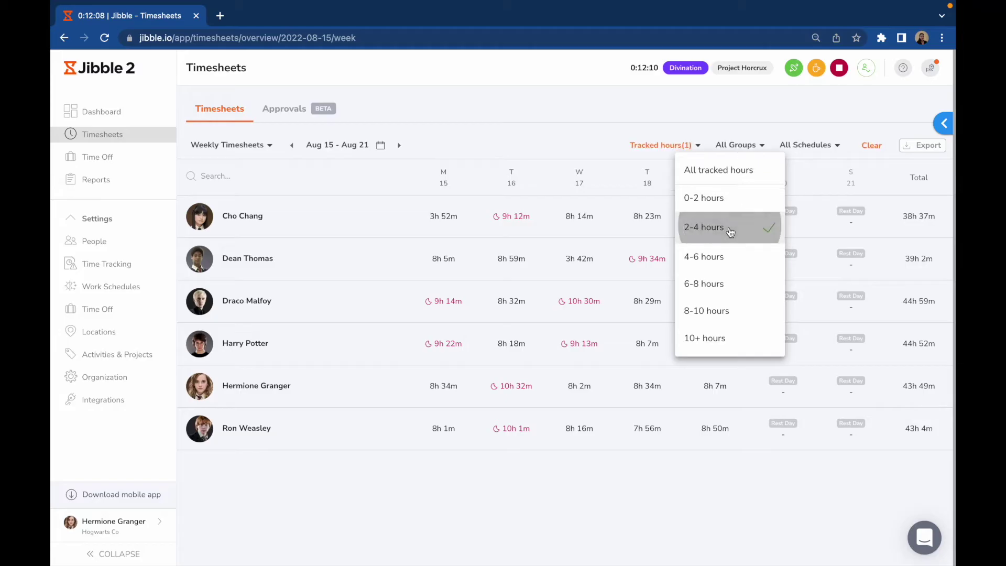
pyautogui.click(589, 140)
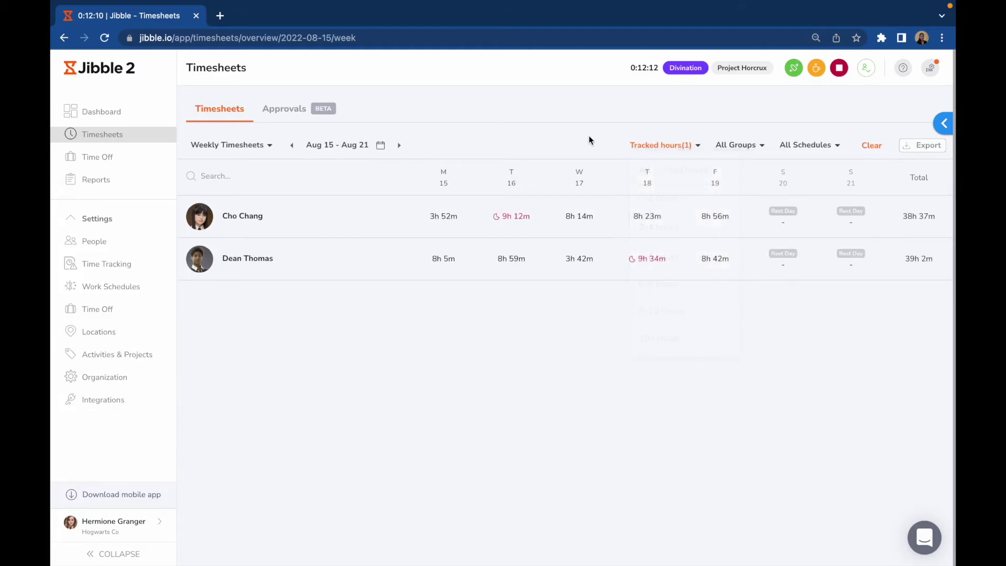
pyautogui.moveTo(579, 258)
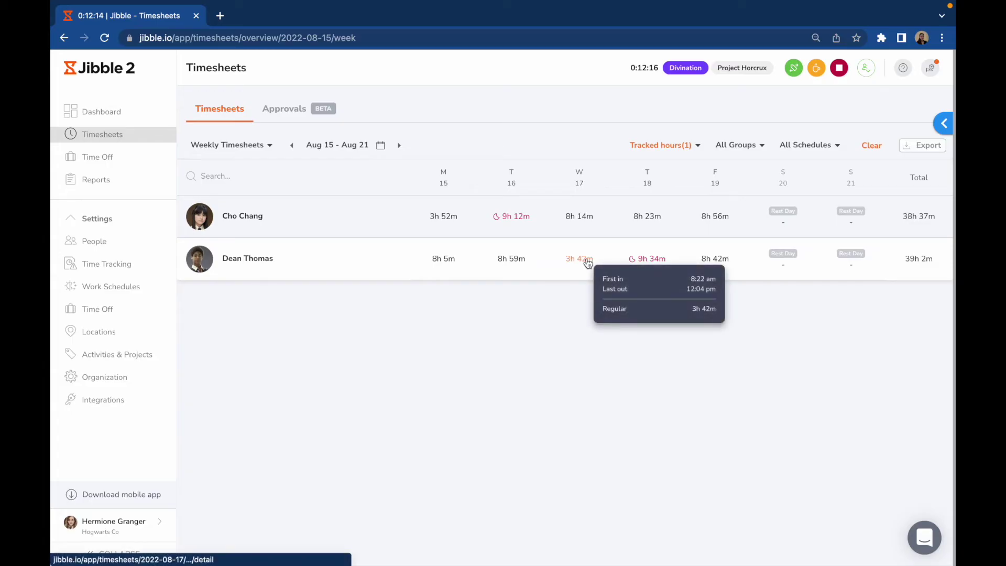
# Change the tracked hours filter to 10+ hours, then go to Time Off
pyautogui.click(665, 144)
pyautogui.click(673, 173)
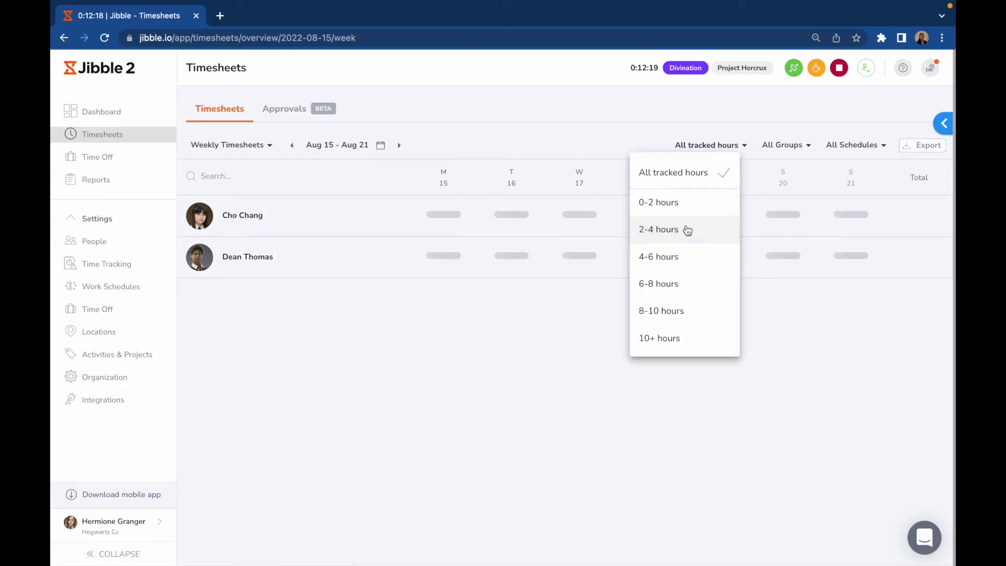
pyautogui.click(703, 340)
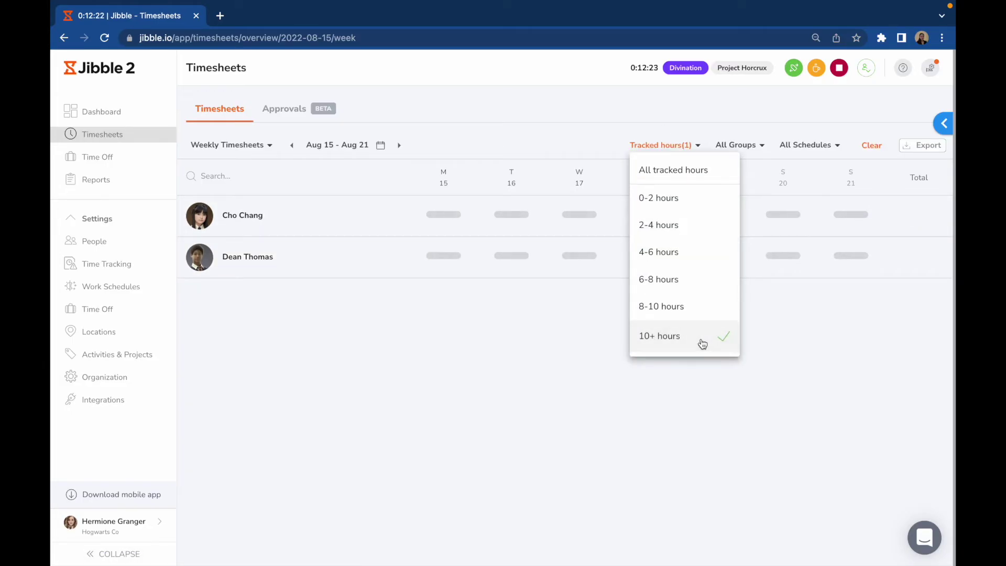
pyautogui.click(537, 344)
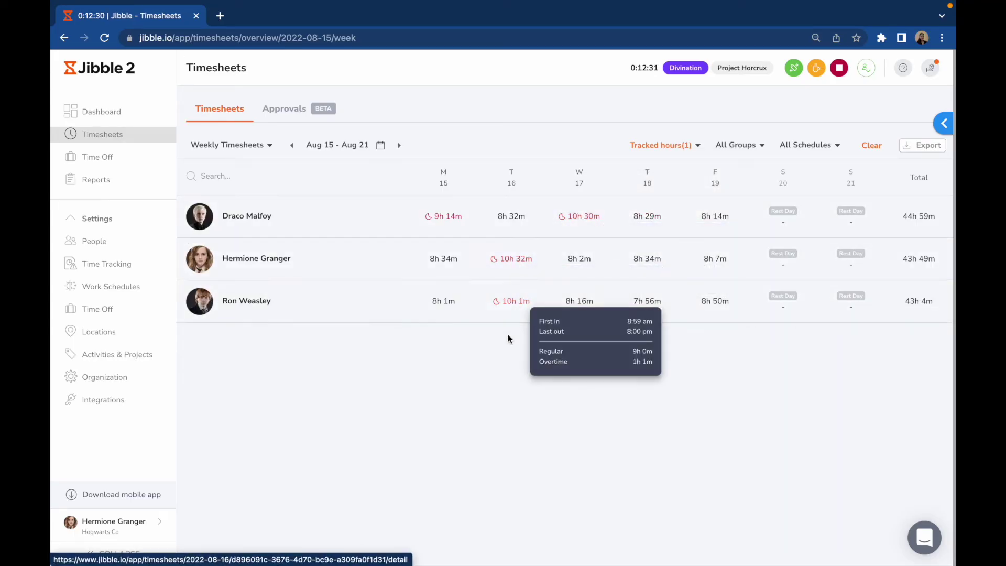
pyautogui.click(98, 157)
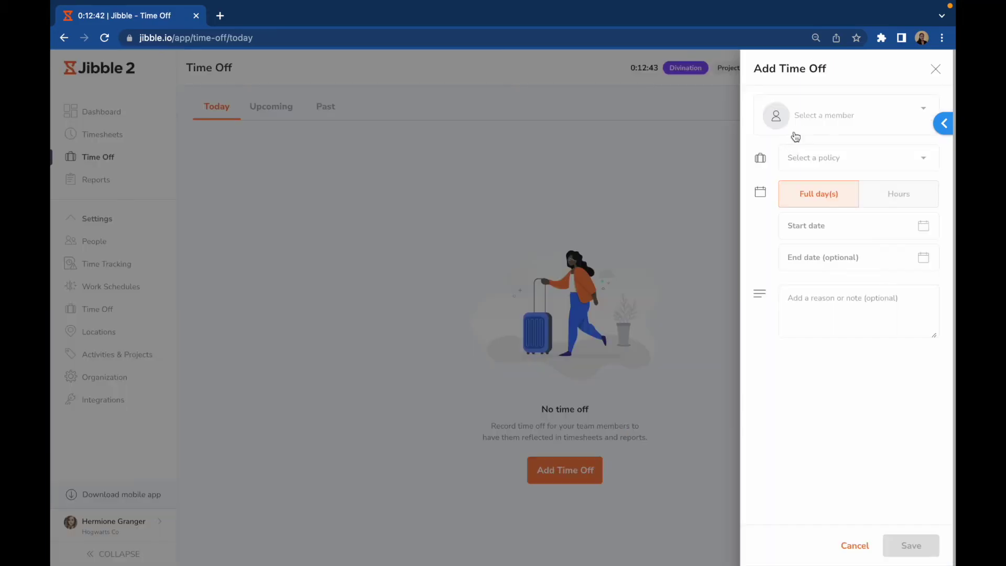
# Add a one-day Vacation Leave for Cho Chang on 30 August, then view upcoming time off
pyautogui.click(826, 122)
pyautogui.click(818, 132)
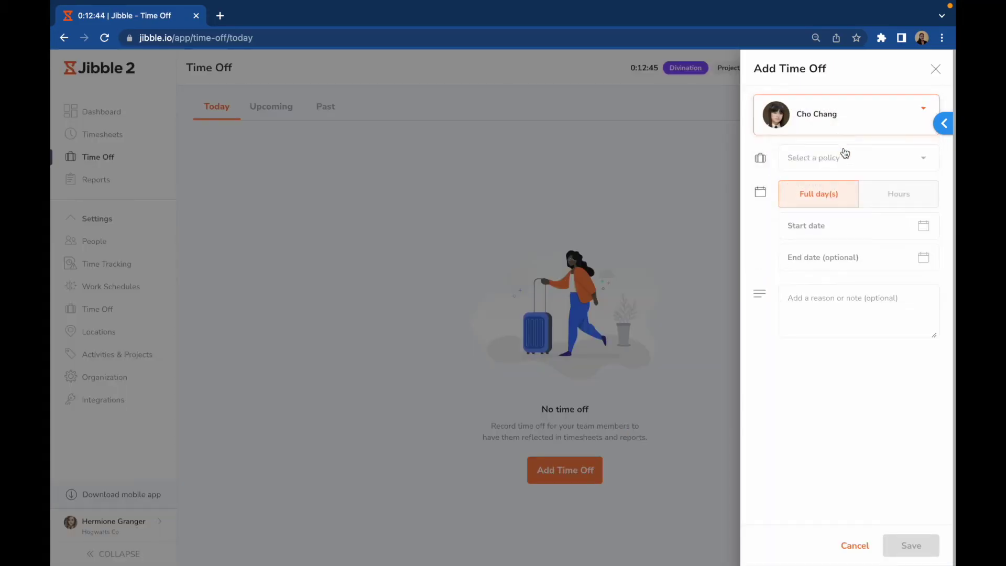
pyautogui.click(849, 158)
pyautogui.click(821, 244)
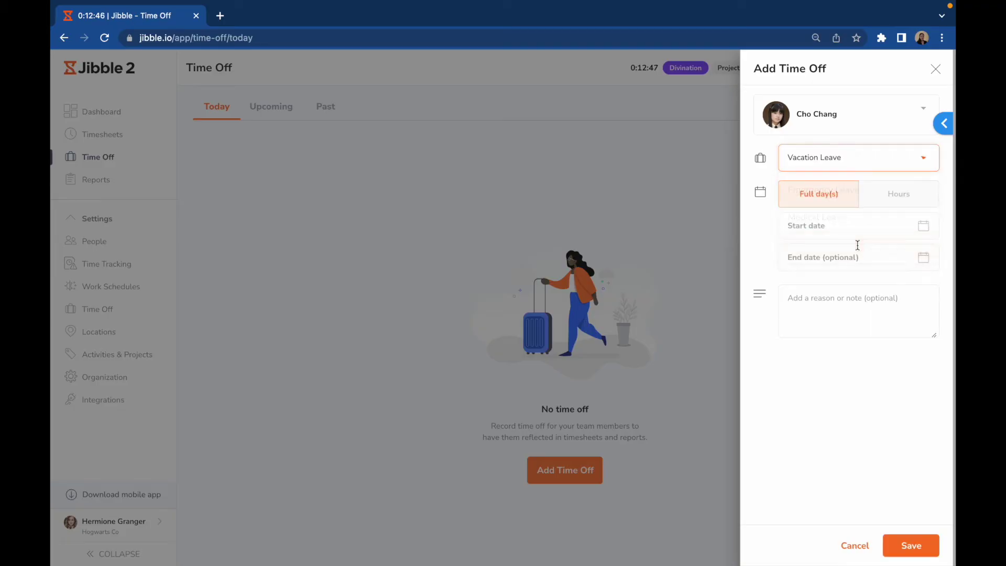
pyautogui.click(875, 225)
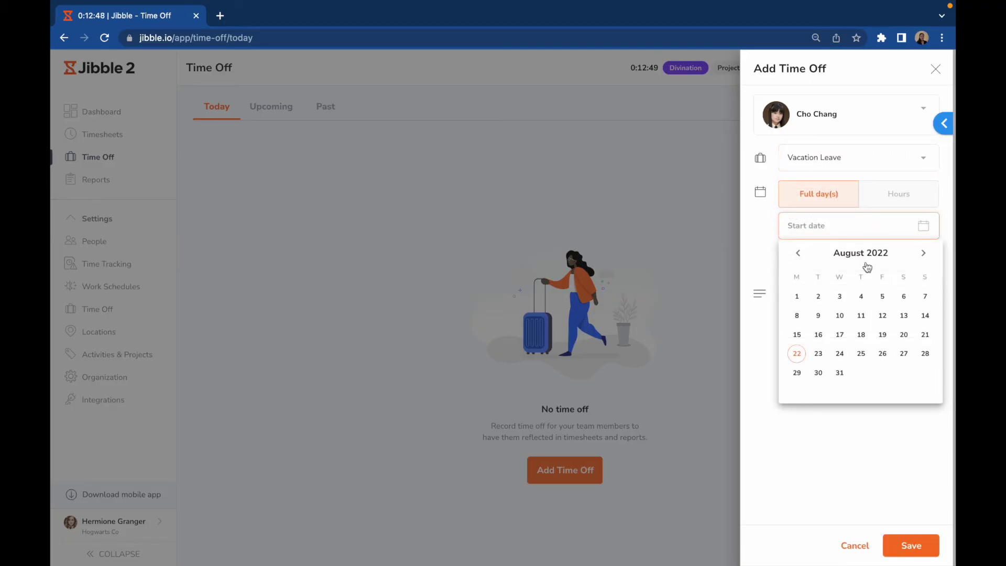
pyautogui.click(818, 372)
pyautogui.click(911, 547)
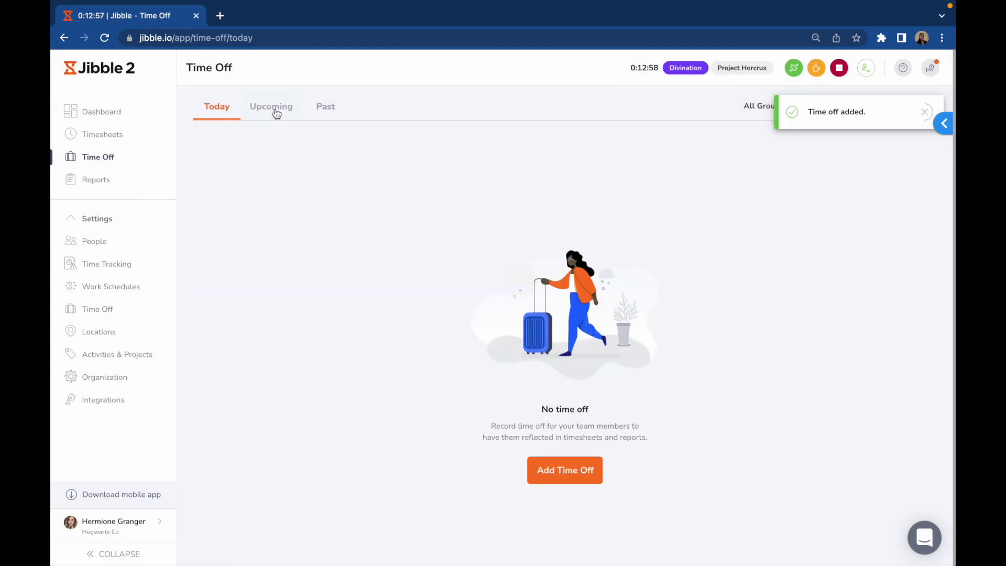
pyautogui.click(271, 106)
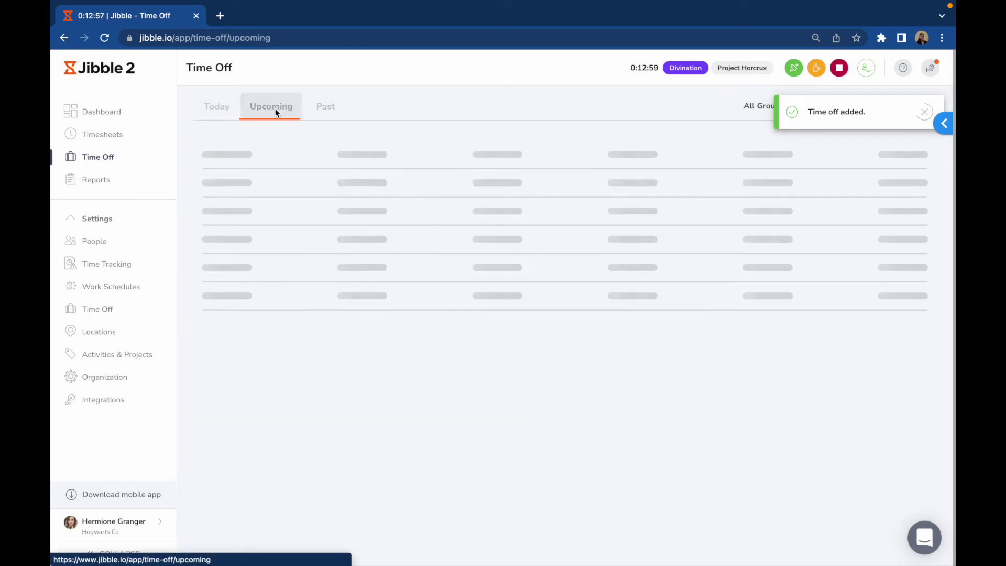
# Review past time off, then show Timesheets as the August 2022 monthly view
pyautogui.click(324, 106)
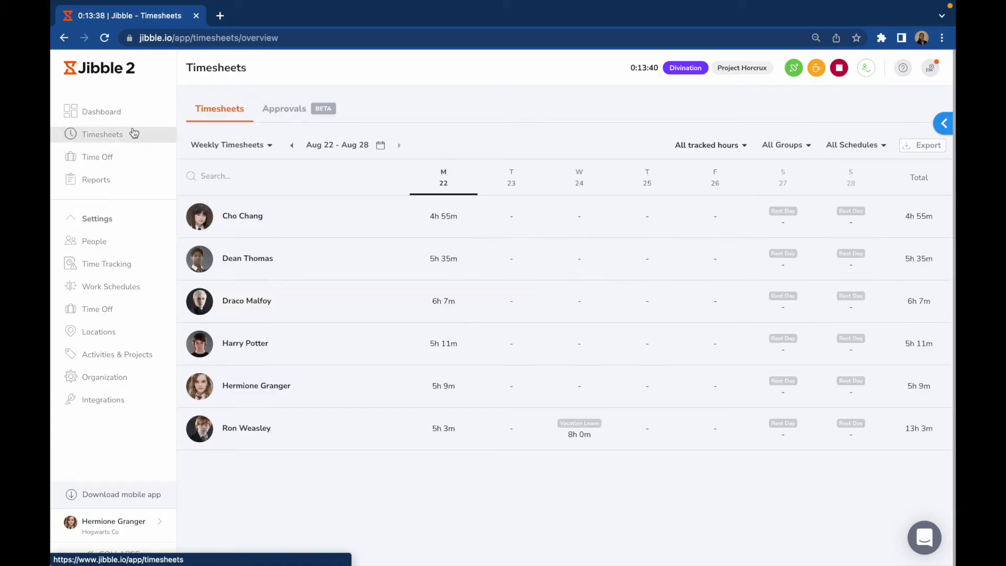
pyautogui.click(233, 144)
pyautogui.click(242, 227)
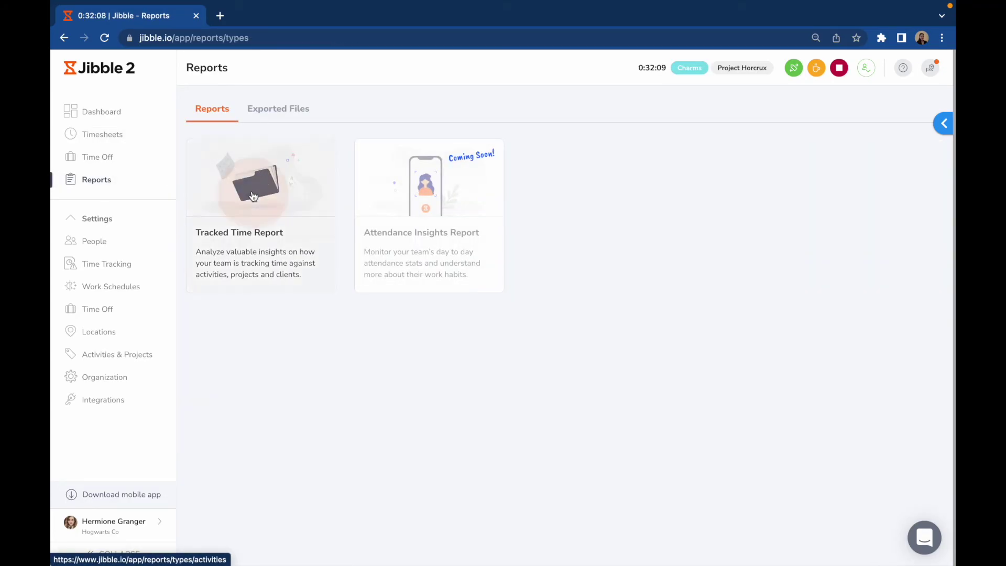
# Open the Tracked Time Report and keep it grouped by date
pyautogui.click(252, 195)
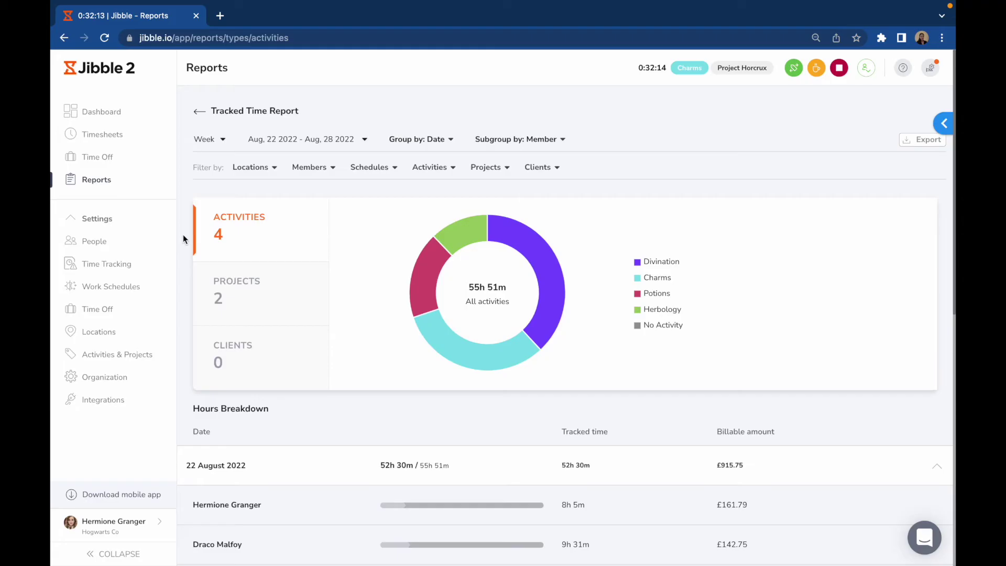
pyautogui.click(444, 140)
pyautogui.click(410, 166)
# Filter the report's Members list to the Gryffindor group
pyautogui.click(325, 173)
pyautogui.click(351, 271)
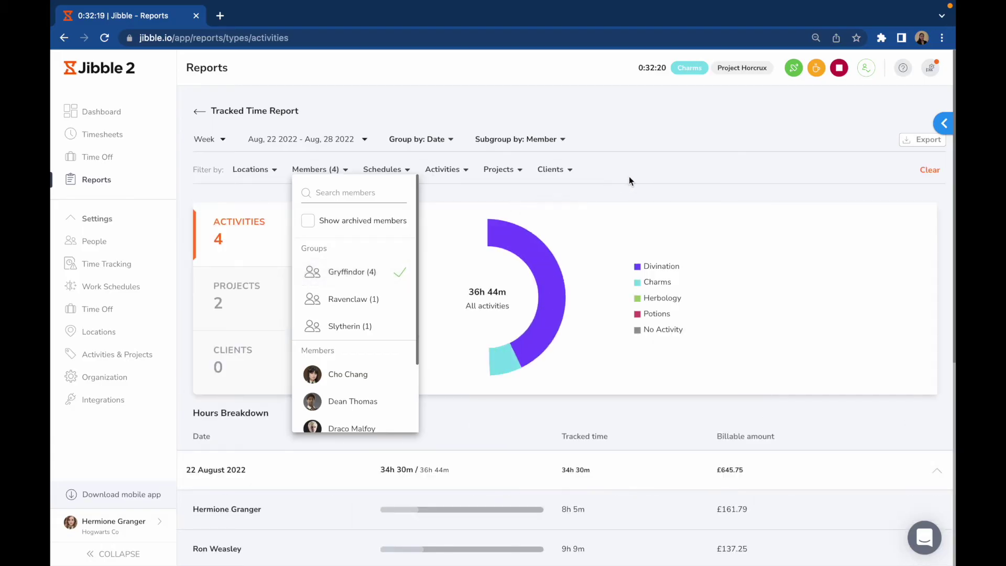
pyautogui.click(629, 180)
pyautogui.scroll(-5, 652, 341)
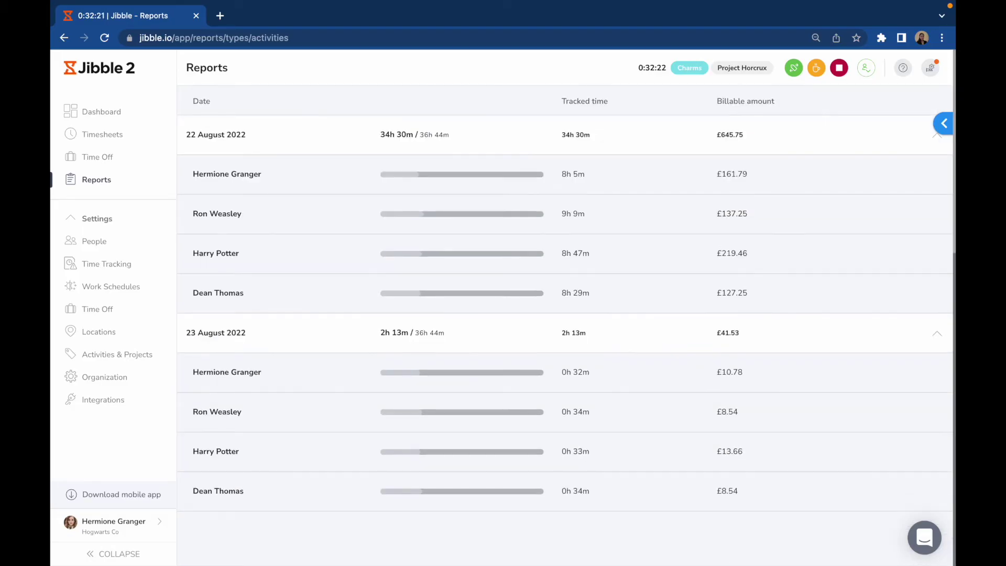
pyautogui.scroll(5, 652, 340)
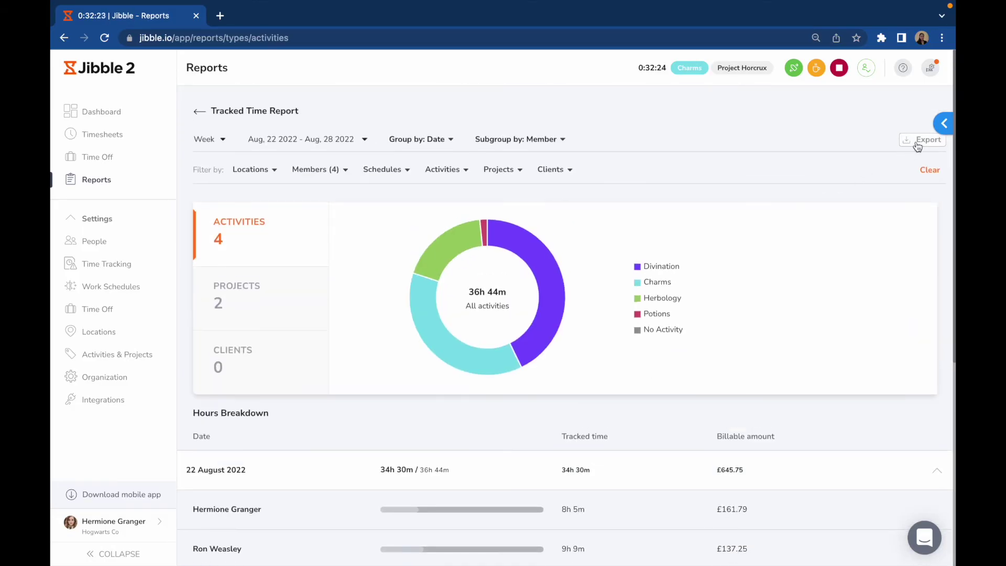
pyautogui.click(918, 144)
# Export the Gryffindor-filtered Tracked Time Report as CSV and open the downloaded file
pyautogui.click(910, 545)
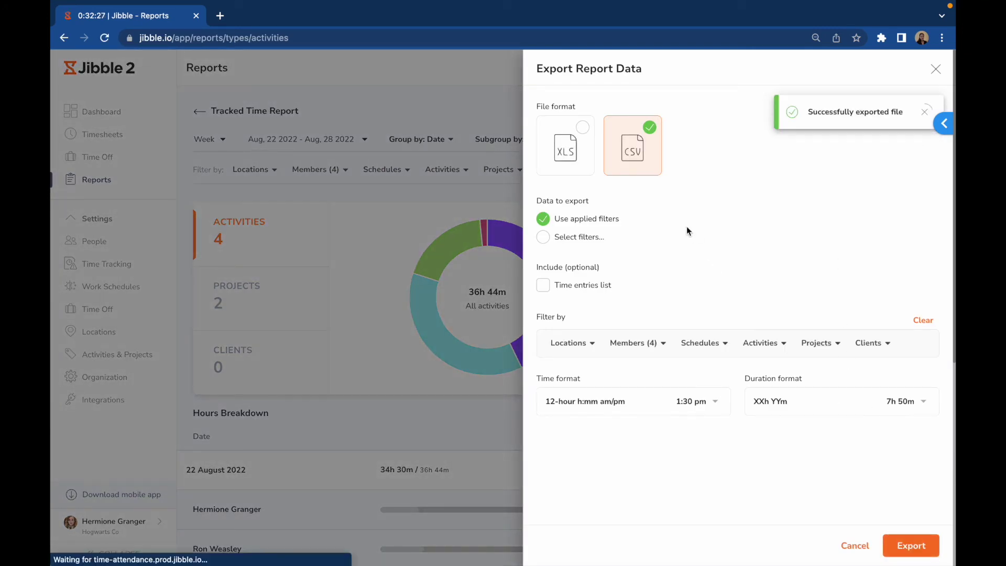
pyautogui.click(936, 68)
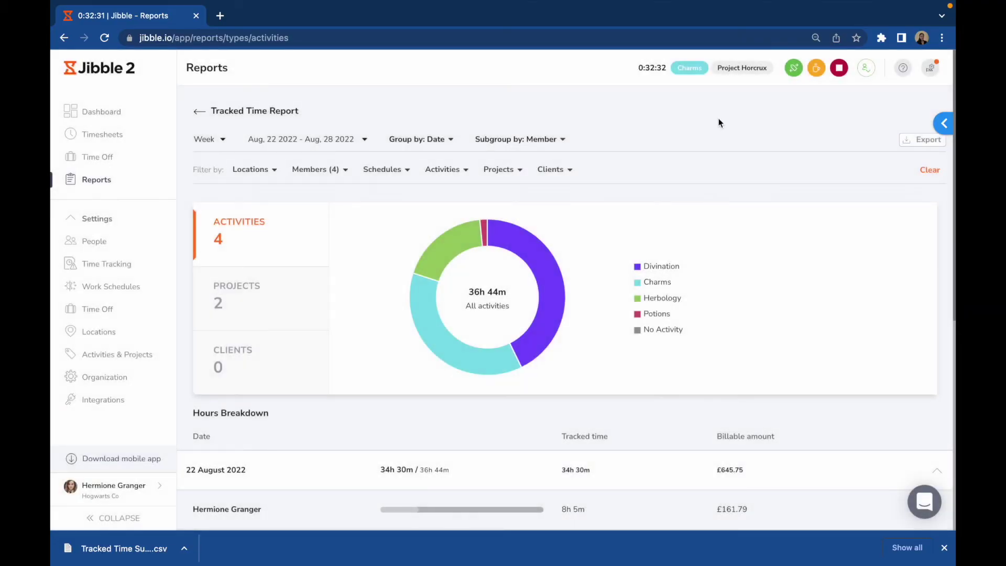
pyautogui.click(124, 548)
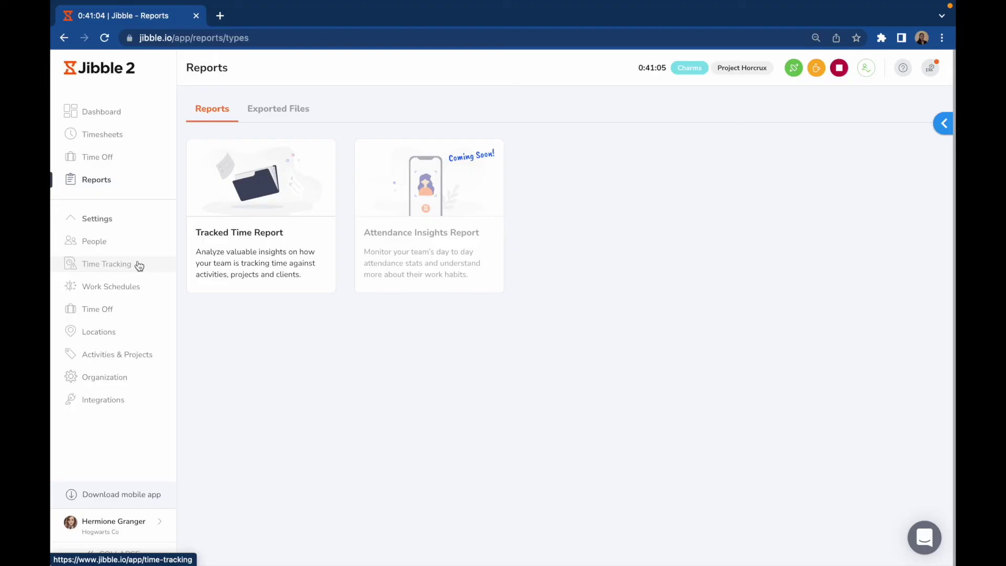
pyautogui.click(139, 265)
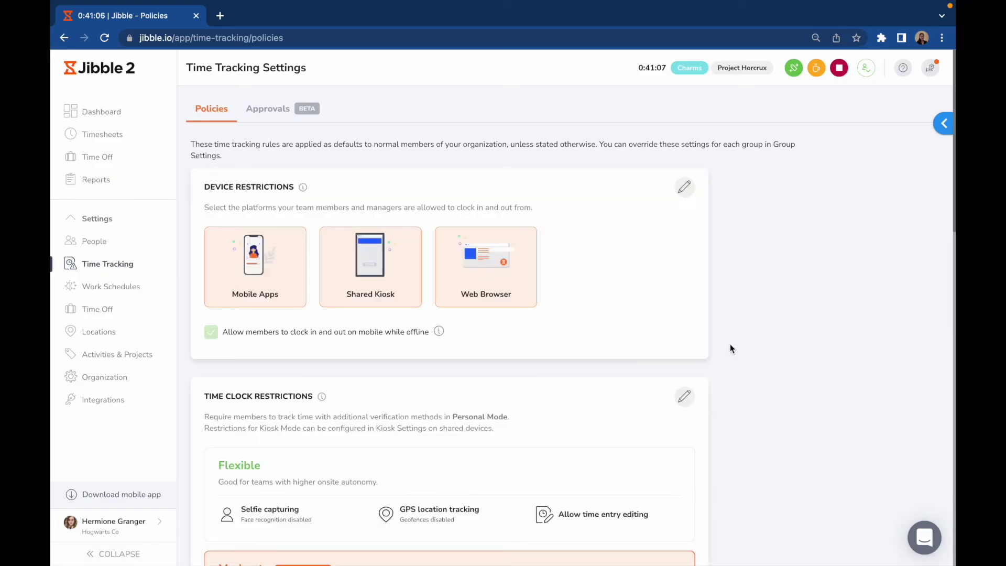
pyautogui.scroll(-5, 686, 393)
pyautogui.scroll(-5, 686, 394)
pyautogui.scroll(-5, 685, 398)
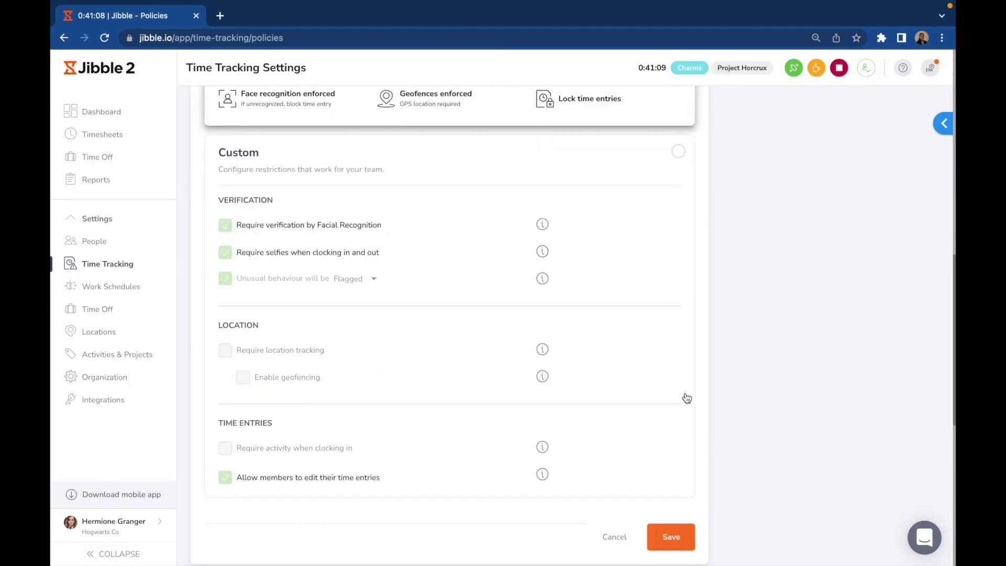
# Save Custom clock restrictions: location tracking, geofencing, required activity, no time-entry editing
pyautogui.click(251, 257)
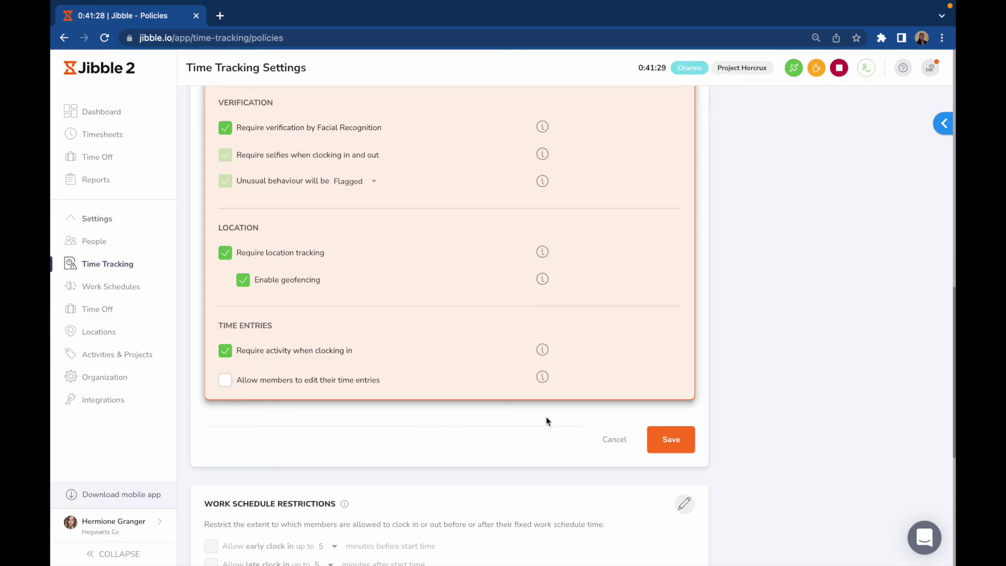
pyautogui.click(663, 442)
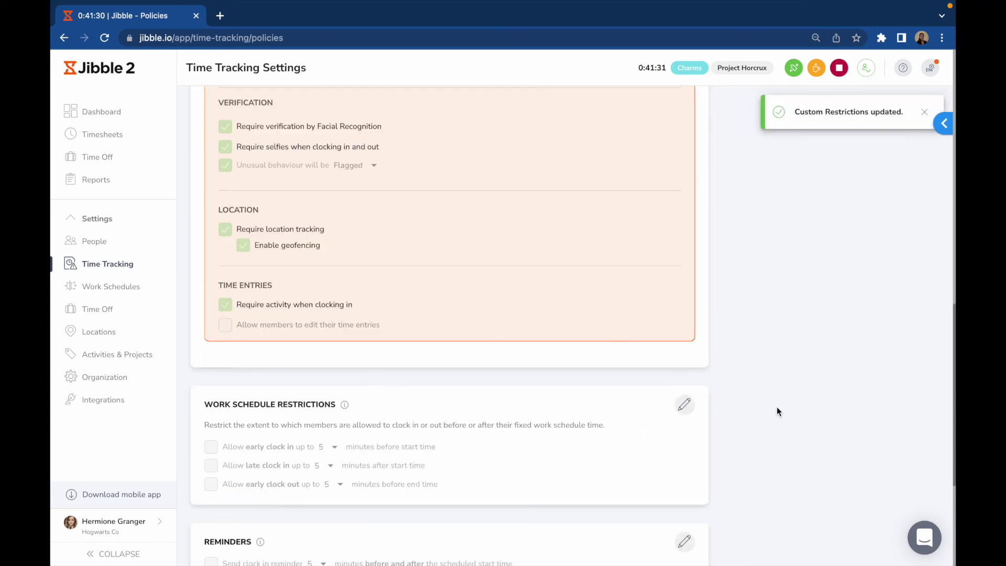
pyautogui.scroll(-3, 777, 406)
pyautogui.scroll(-2, 777, 407)
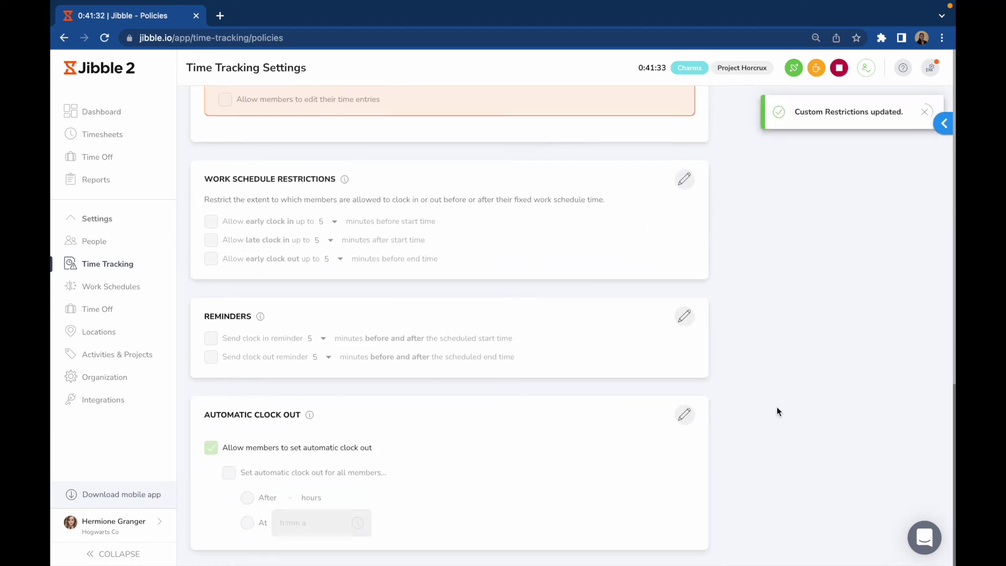
# Save the clock-in and clock-out reminder setting, then go to Your account settings
pyautogui.click(686, 317)
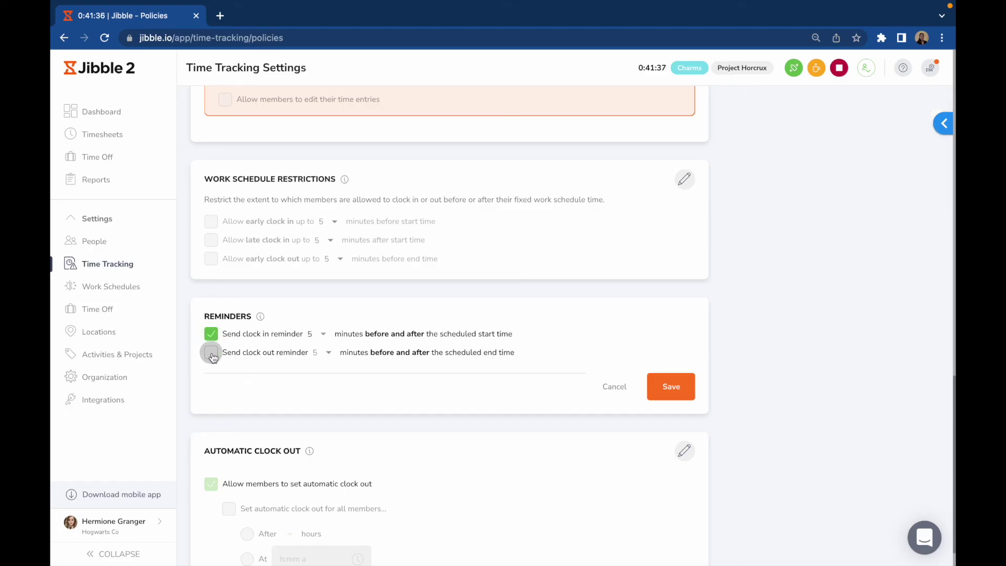
pyautogui.click(673, 388)
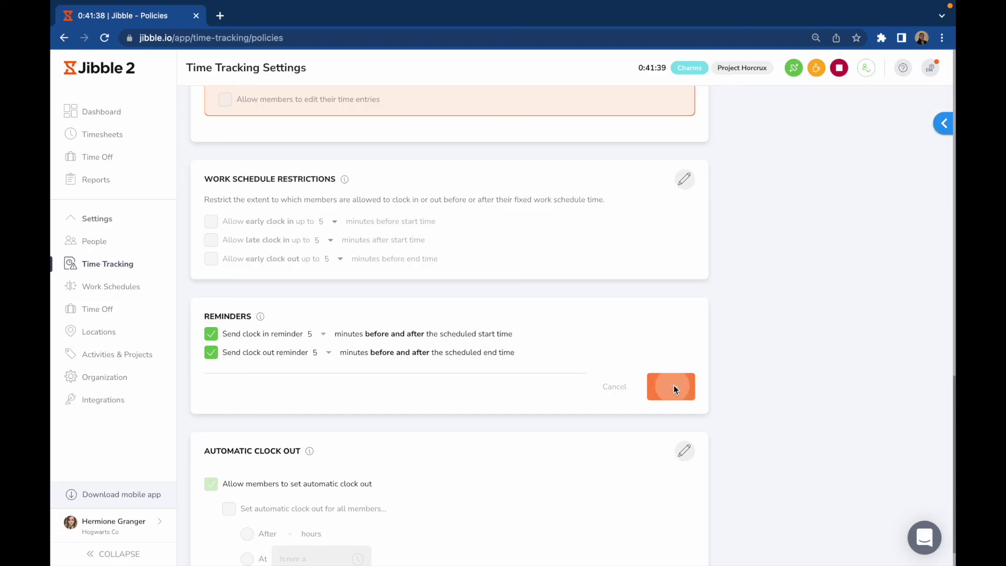
pyautogui.click(114, 525)
pyautogui.click(260, 520)
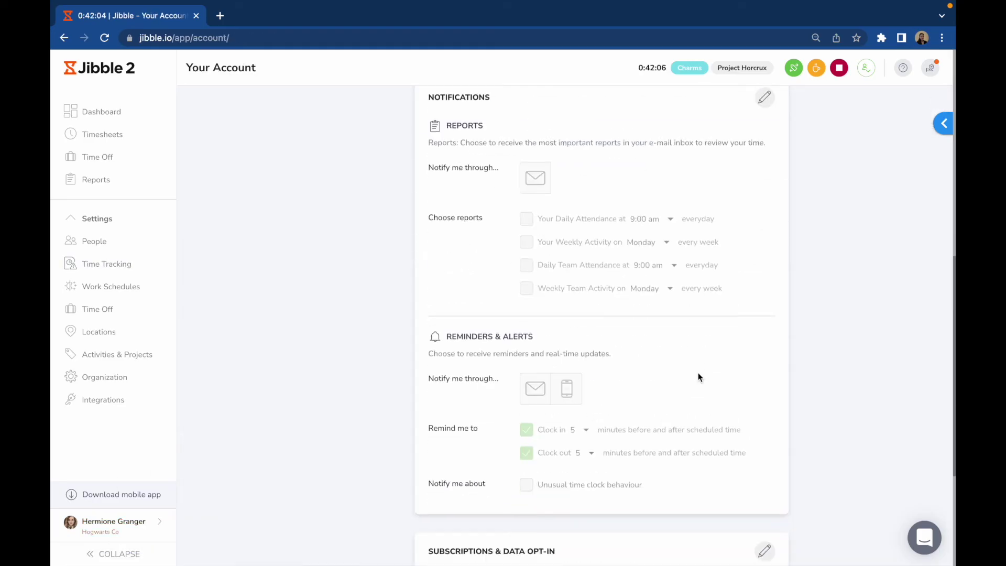
# In Notifications, choose e-mail for Reports and tick Daily Team Attendance
pyautogui.click(764, 98)
pyautogui.click(535, 172)
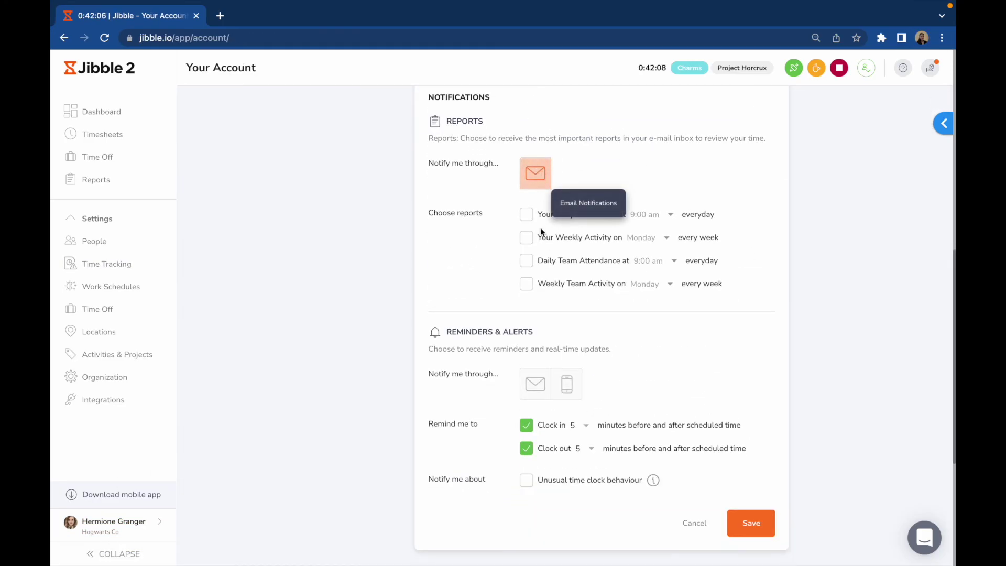
pyautogui.click(526, 260)
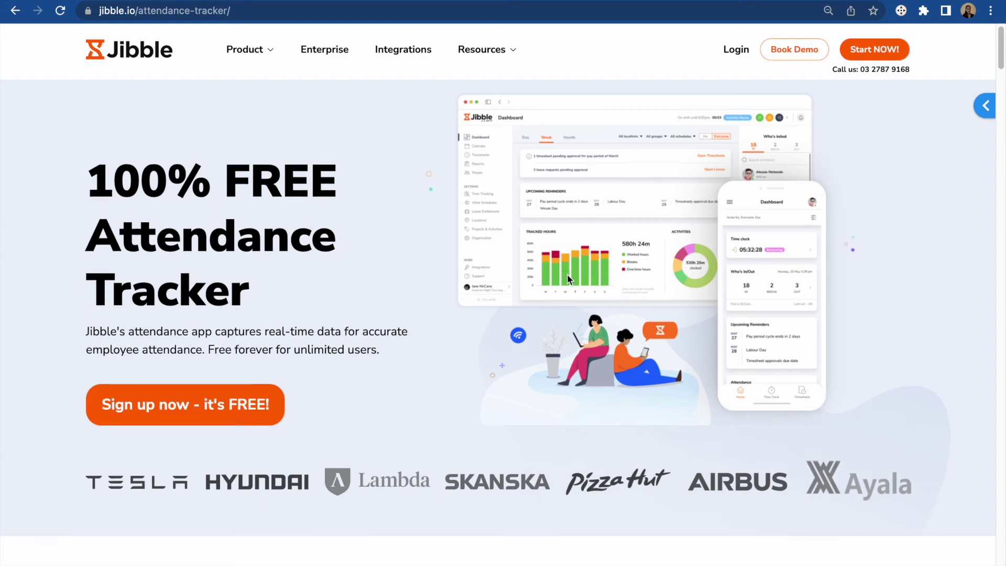
pyautogui.scroll(-4, 567, 275)
pyautogui.scroll(-4, 567, 274)
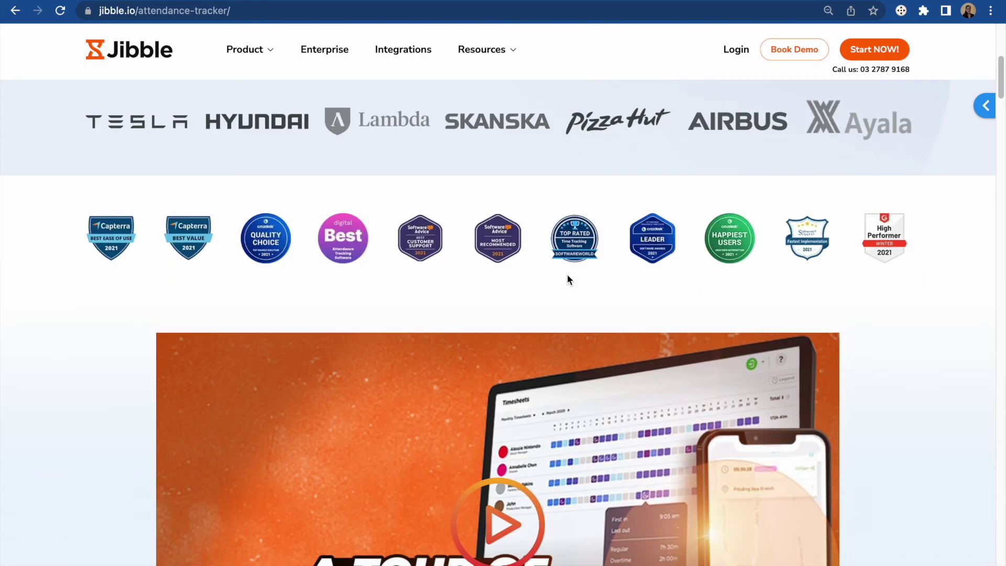
pyautogui.scroll(-3, 567, 275)
pyautogui.scroll(-2, 567, 274)
pyautogui.scroll(-3, 567, 273)
pyautogui.scroll(-3, 567, 273)
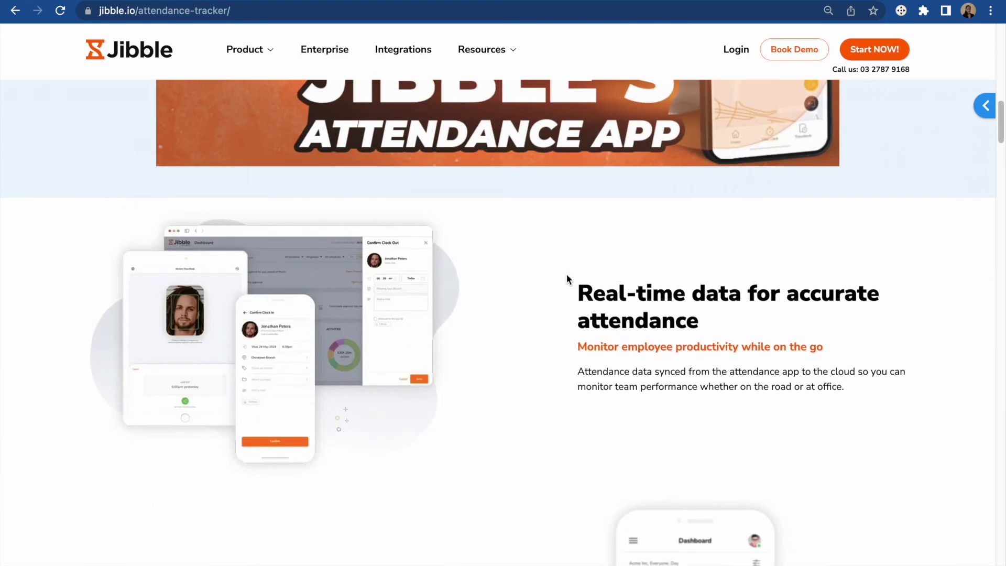
pyautogui.scroll(-3, 567, 274)
pyautogui.scroll(-3, 567, 274)
pyautogui.scroll(-3, 567, 273)
pyautogui.scroll(-3, 566, 275)
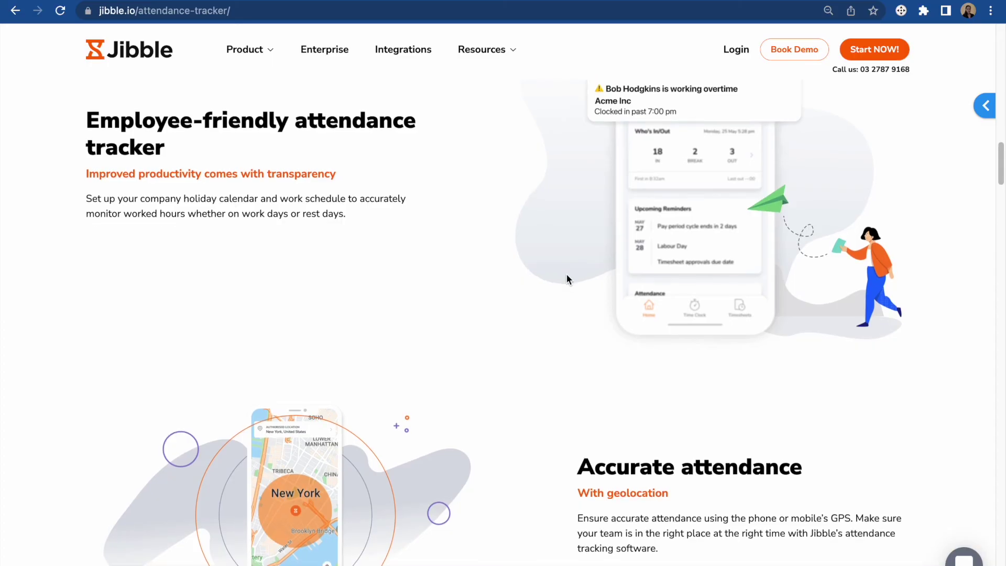
pyautogui.scroll(-3, 567, 275)
pyautogui.scroll(-3, 568, 275)
pyautogui.scroll(-3, 567, 275)
pyautogui.scroll(-3, 567, 274)
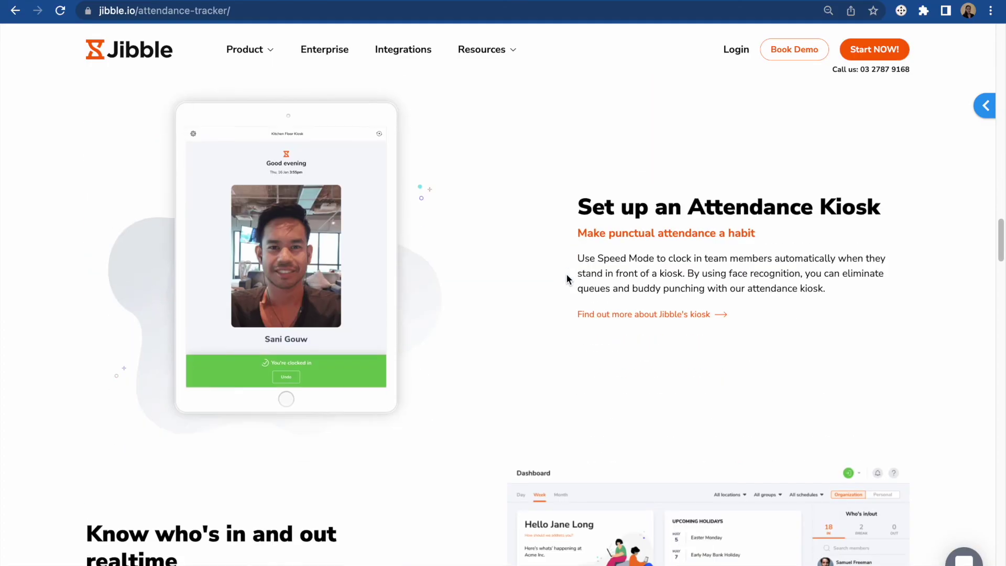
pyautogui.scroll(-3, 567, 274)
pyautogui.scroll(-3, 567, 274)
pyautogui.scroll(-3, 567, 274)
pyautogui.scroll(-3, 567, 274)
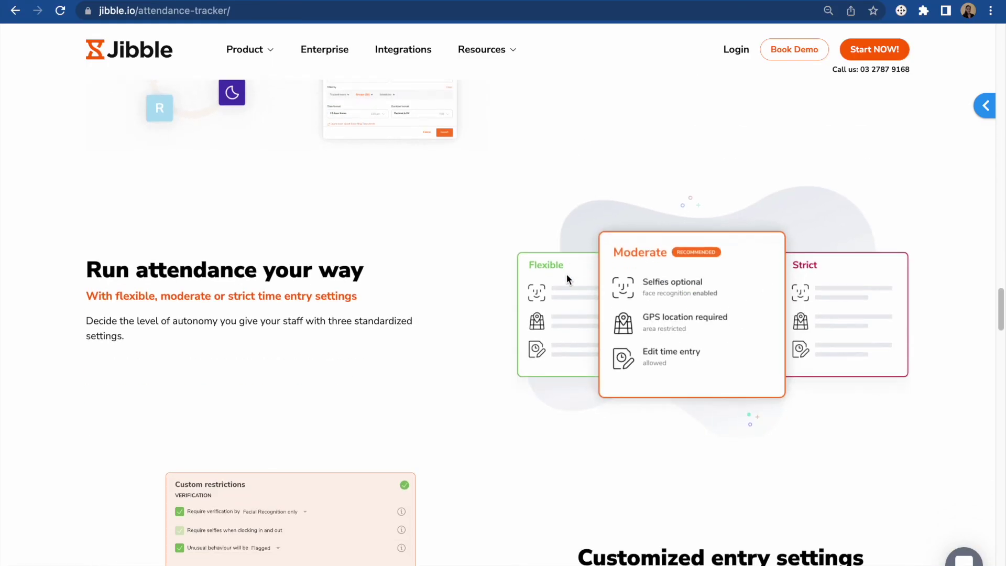
pyautogui.scroll(-3, 567, 274)
pyautogui.scroll(-3, 567, 274)
pyautogui.scroll(-4, 567, 275)
pyautogui.scroll(-3, 567, 275)
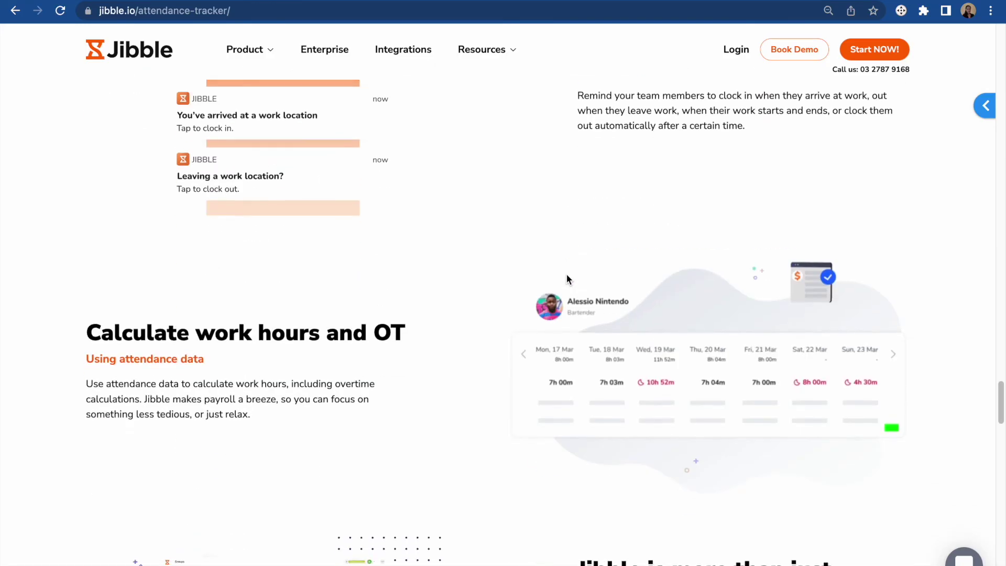